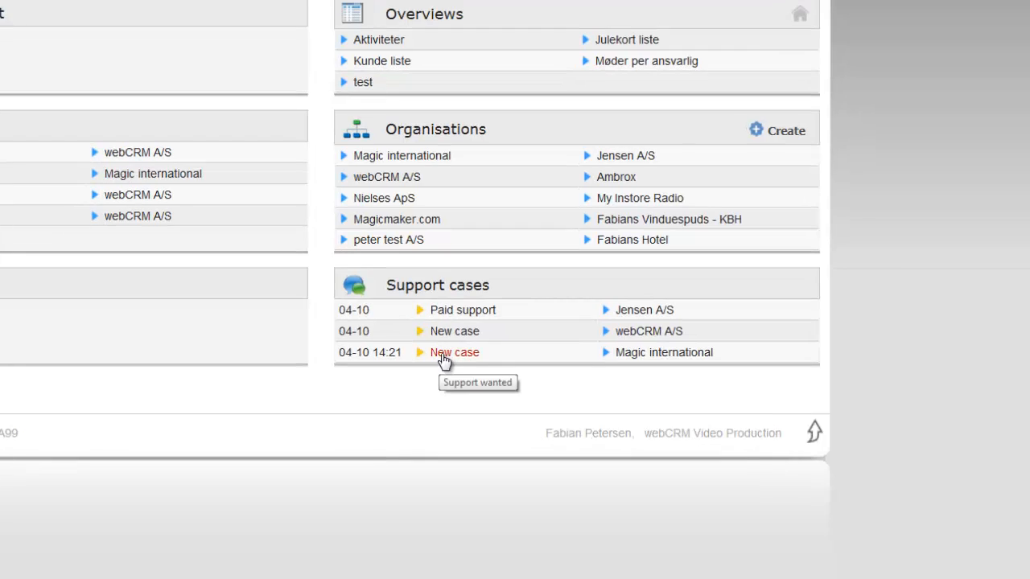
Open the Magic international support case with the subject "Support wanted" and start its time recording.
{"action": "left_click", "coordinate": [614, 415]}
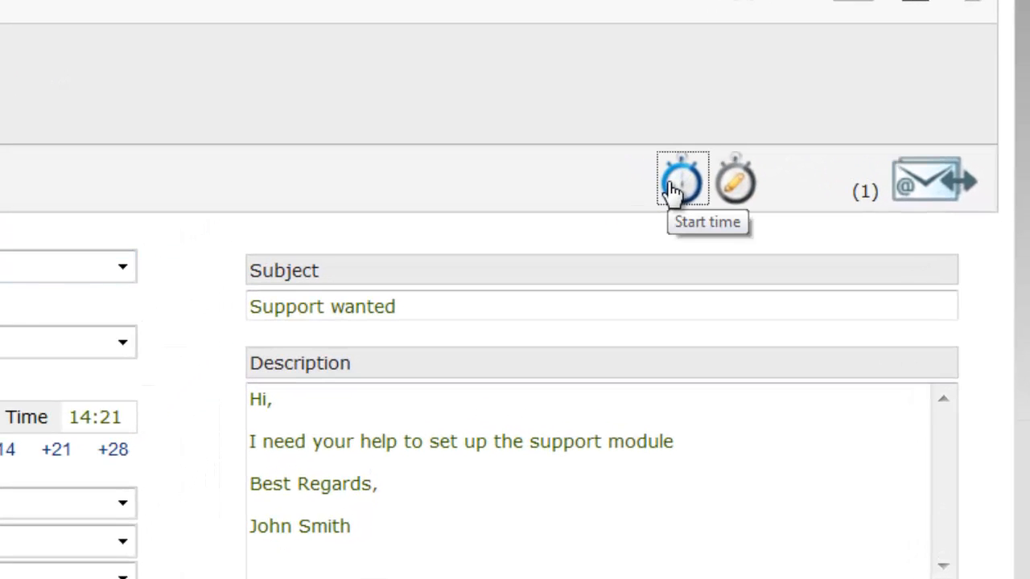
{"action": "left_click", "coordinate": [626, 135]}
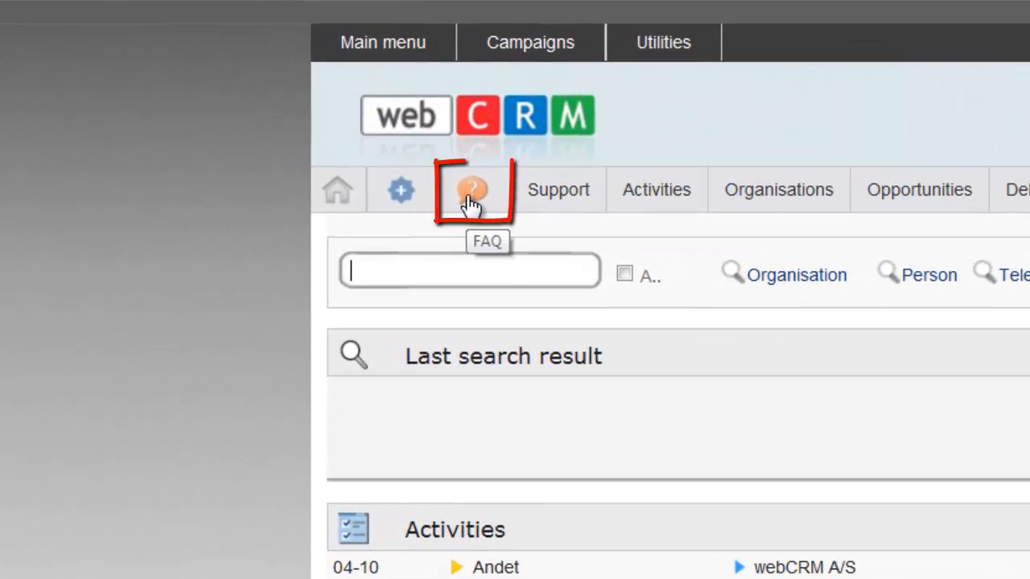
Open the FAQ section.
{"action": "left_click", "coordinate": [470, 200]}
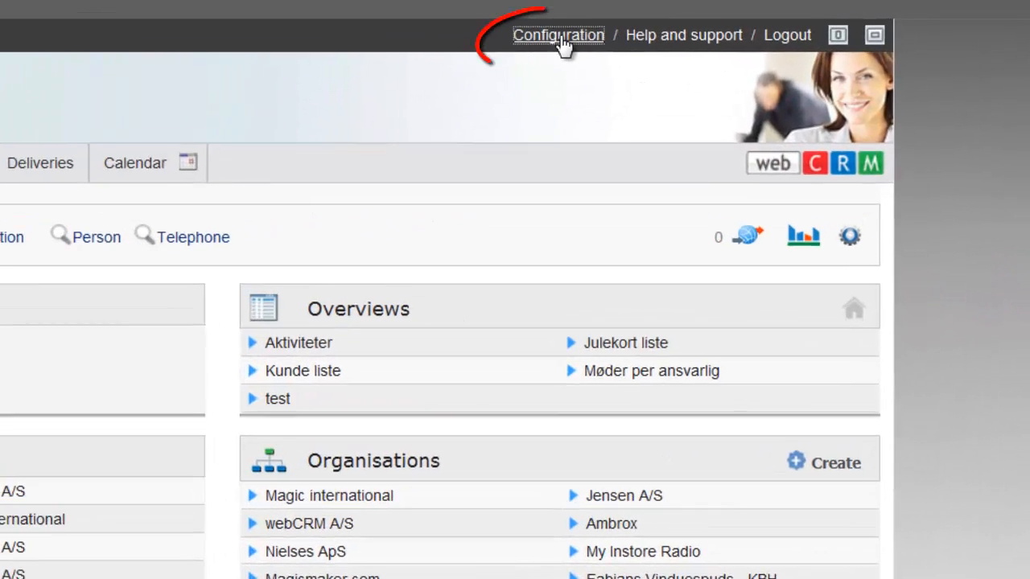
Activate the Support module add-on in the license configuration, save the license change and log in again.
{"action": "left_click", "coordinate": [700, 19]}
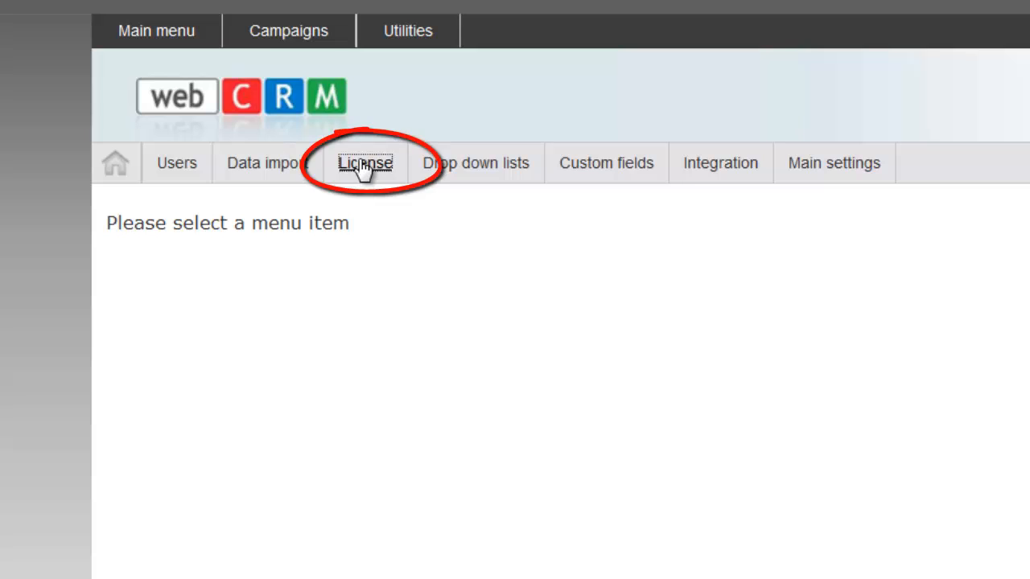
{"action": "left_click", "coordinate": [36, 167]}
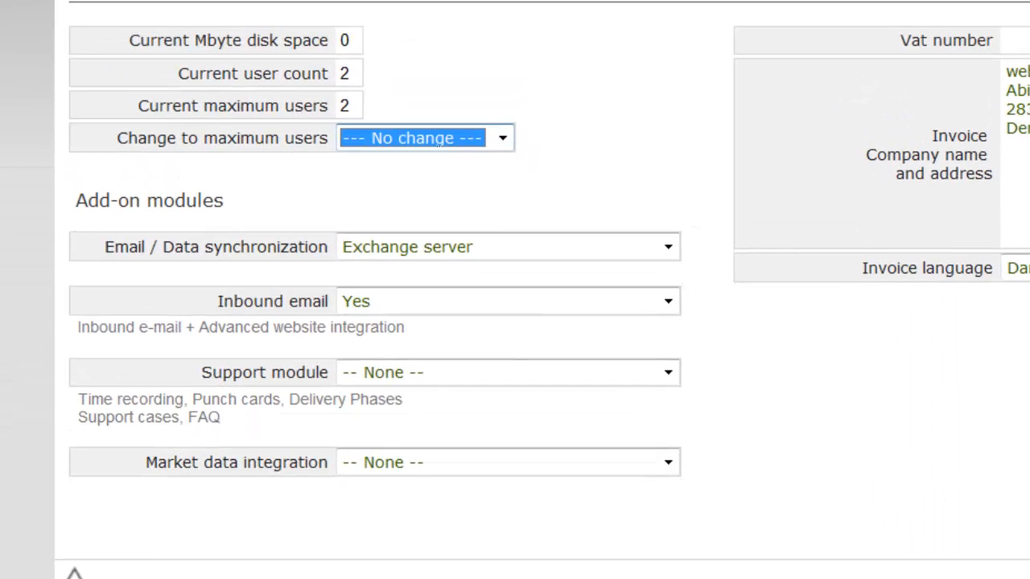
{"action": "left_click", "coordinate": [487, 373]}
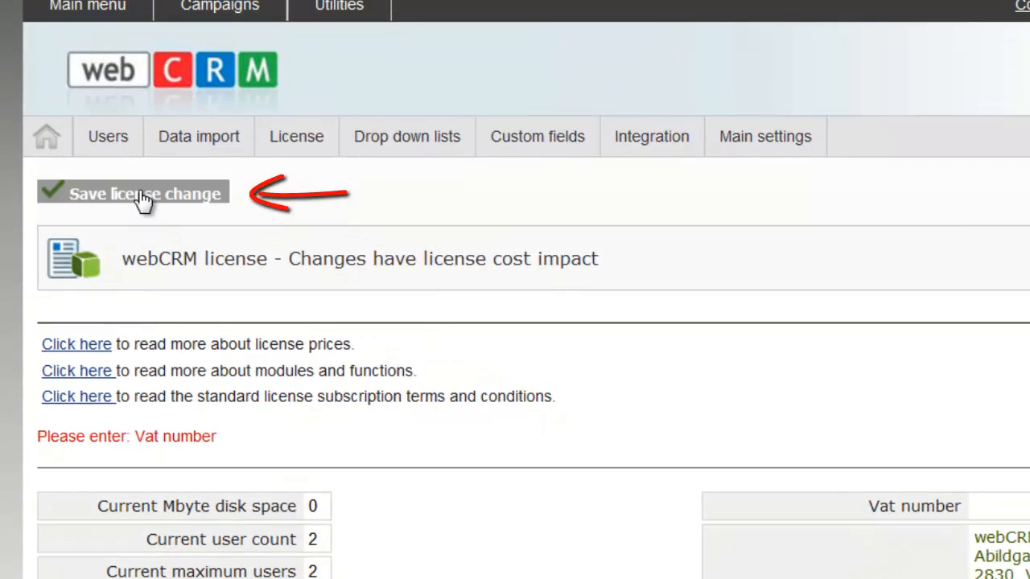
{"action": "left_click", "coordinate": [140, 198]}
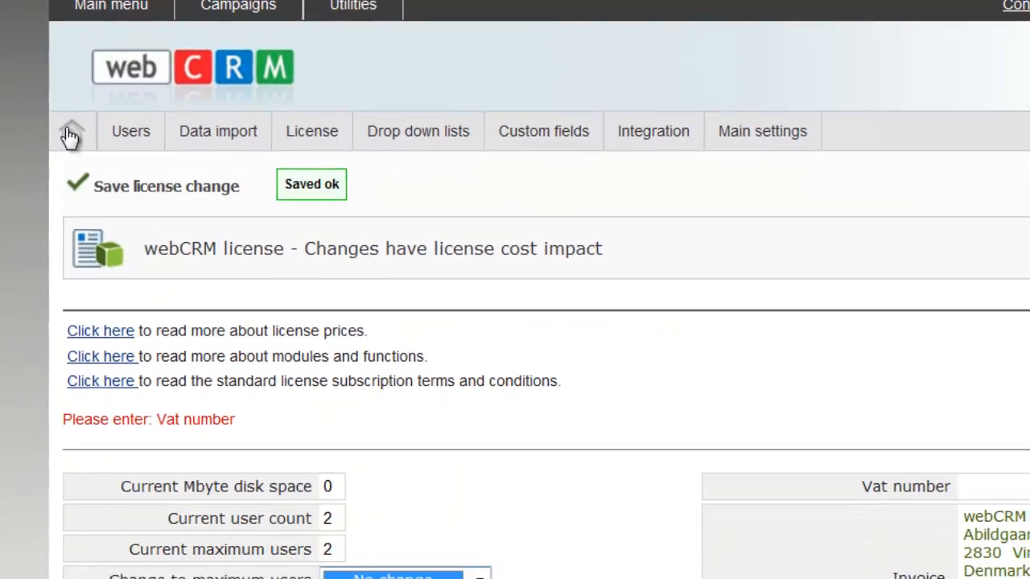
{"action": "left_click", "coordinate": [70, 134]}
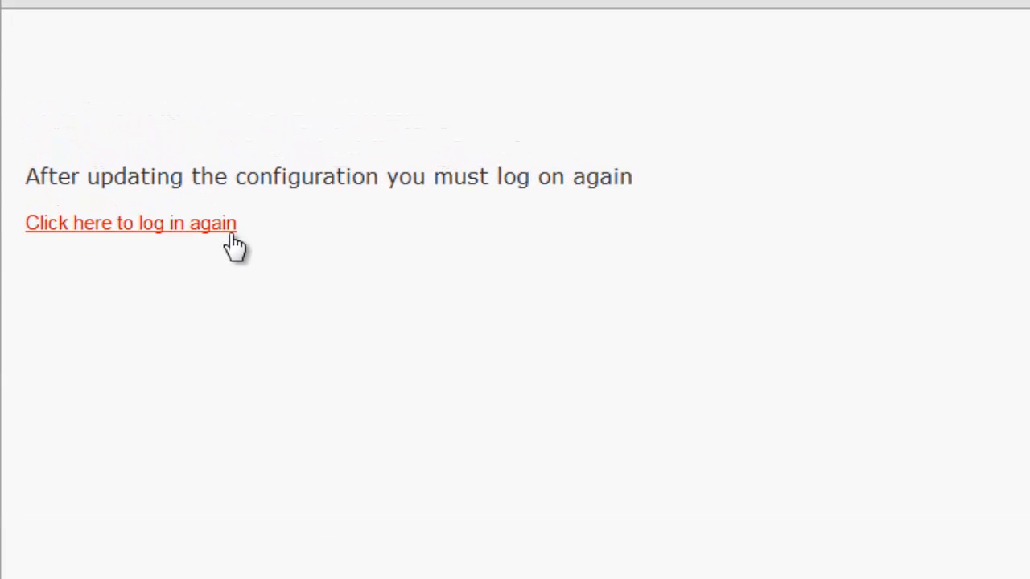
{"action": "left_click", "coordinate": [231, 239]}
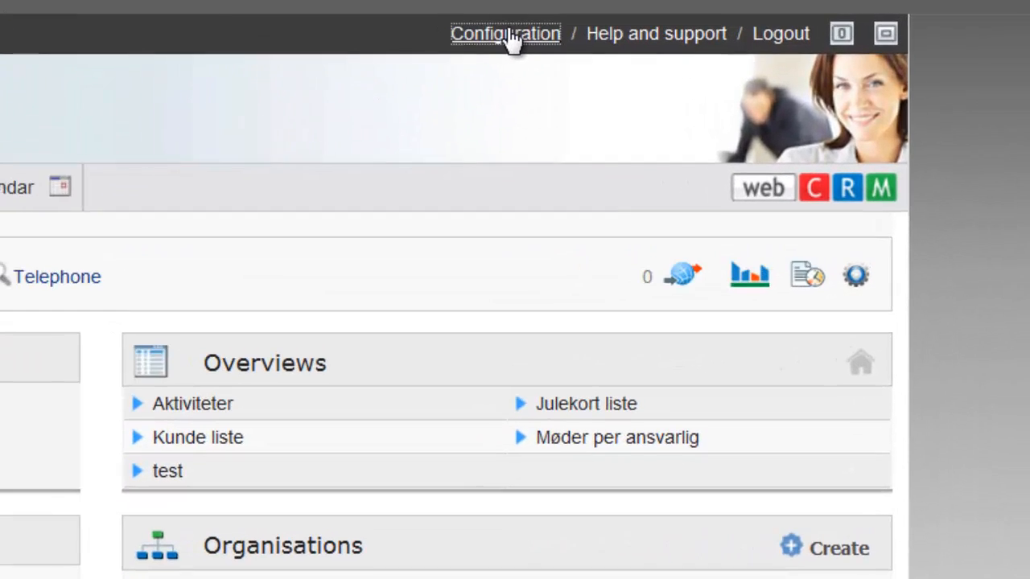
Set Support to Enabled among the active data entities in the main feature settings, save, and return to the home page.
{"action": "left_click", "coordinate": [693, 16]}
{"action": "left_click", "coordinate": [299, 172]}
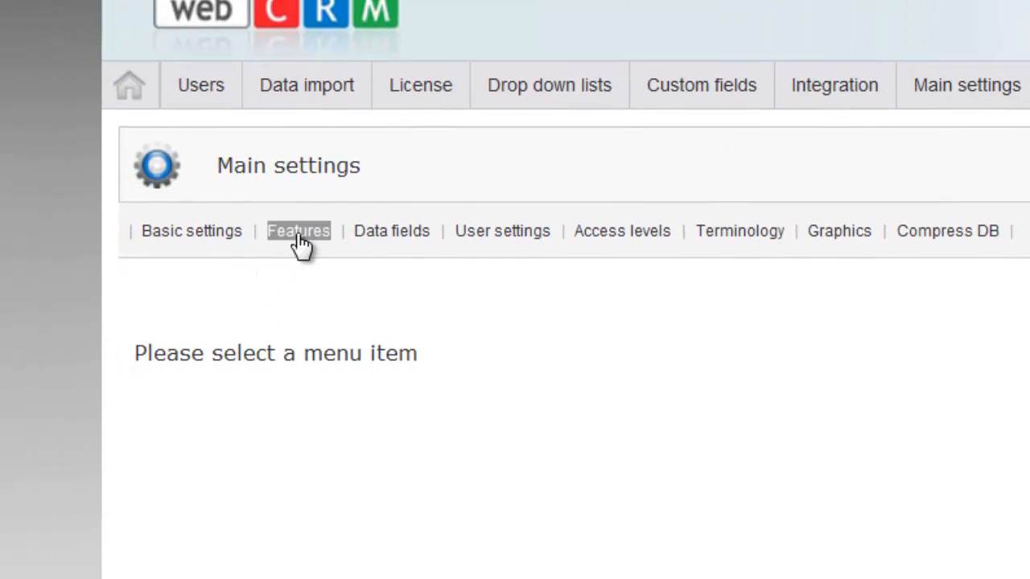
{"action": "left_click", "coordinate": [300, 235]}
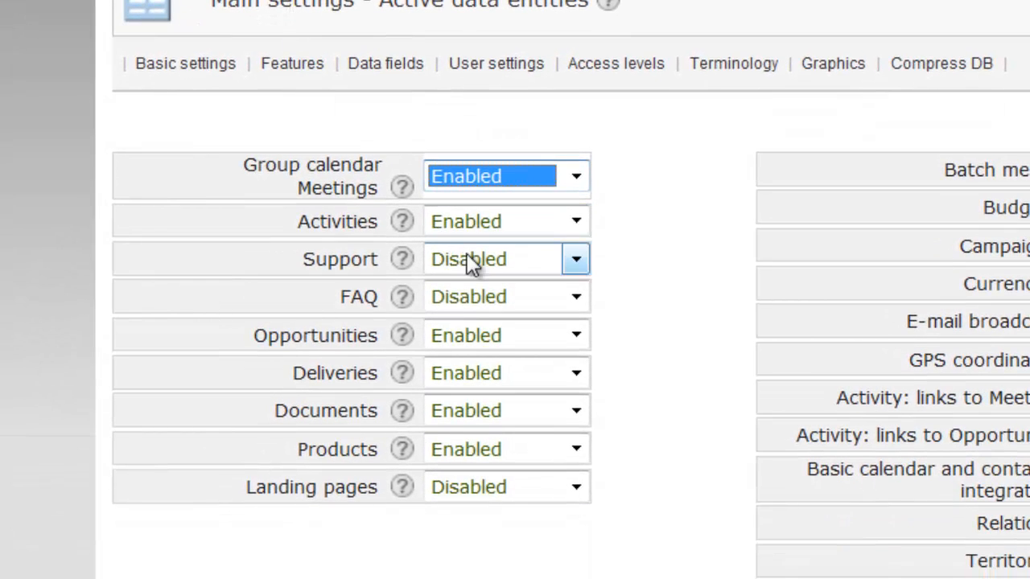
{"action": "left_click", "coordinate": [469, 256]}
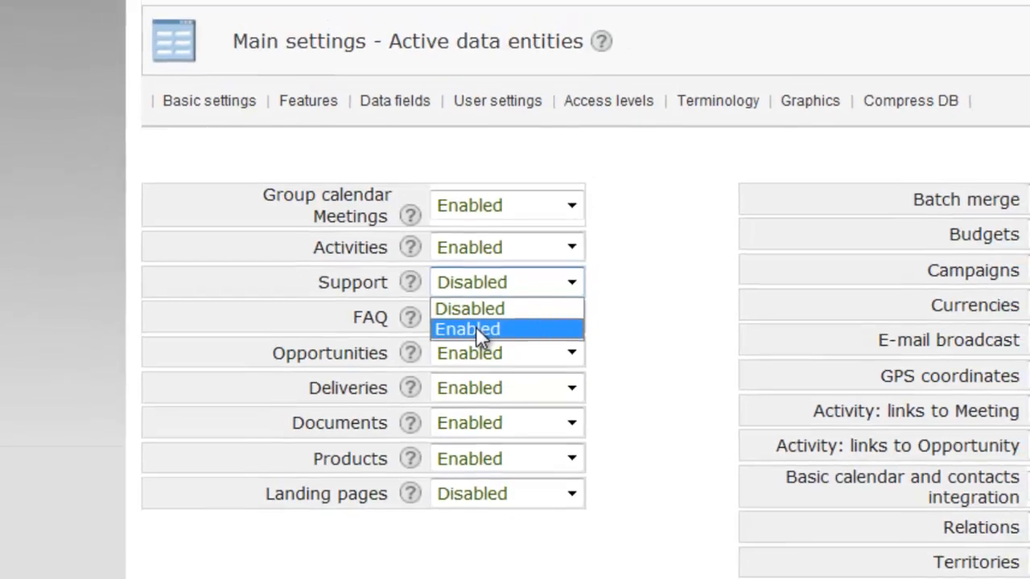
{"action": "left_click", "coordinate": [475, 329]}
{"action": "left_click", "coordinate": [250, 68]}
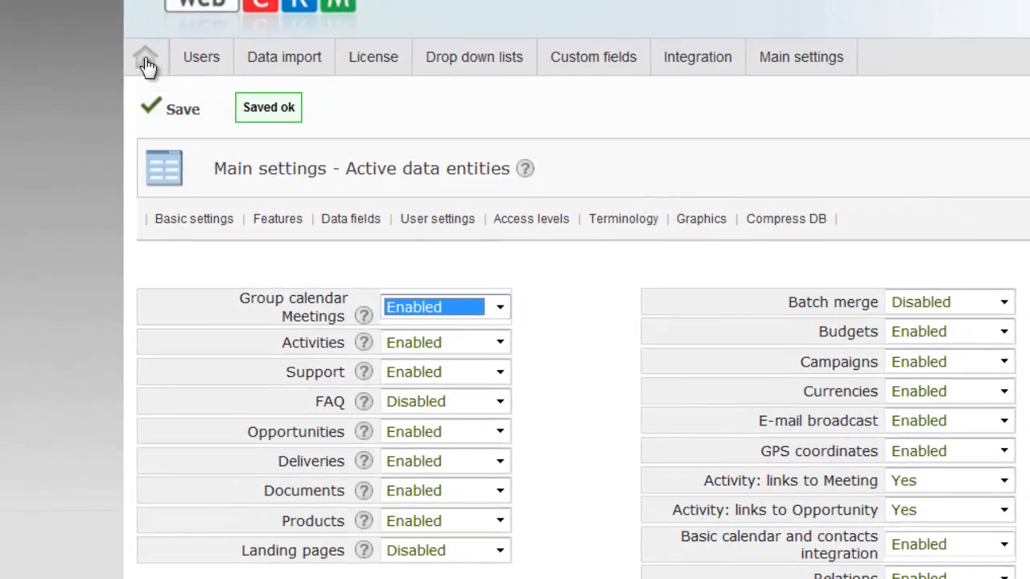
{"action": "left_click", "coordinate": [147, 65]}
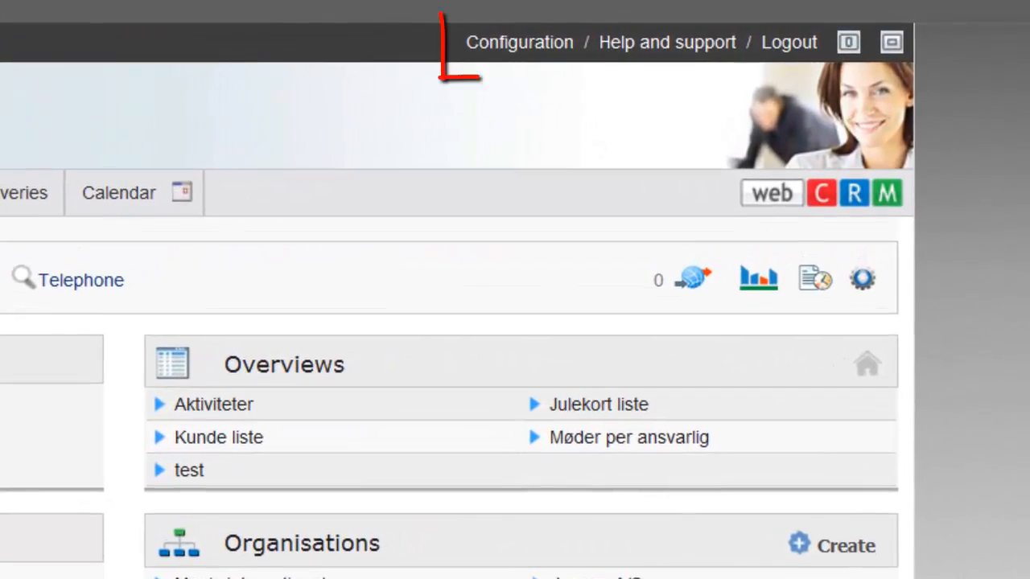
Open the configuration of the system drop-down lists for support cases.
{"action": "left_click", "coordinate": [522, 45]}
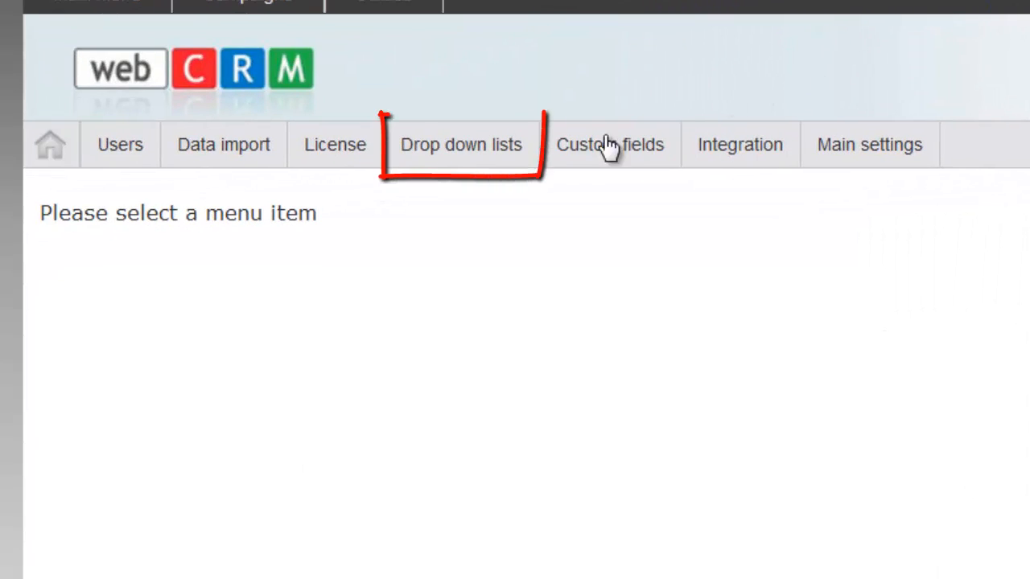
{"action": "left_click", "coordinate": [468, 153]}
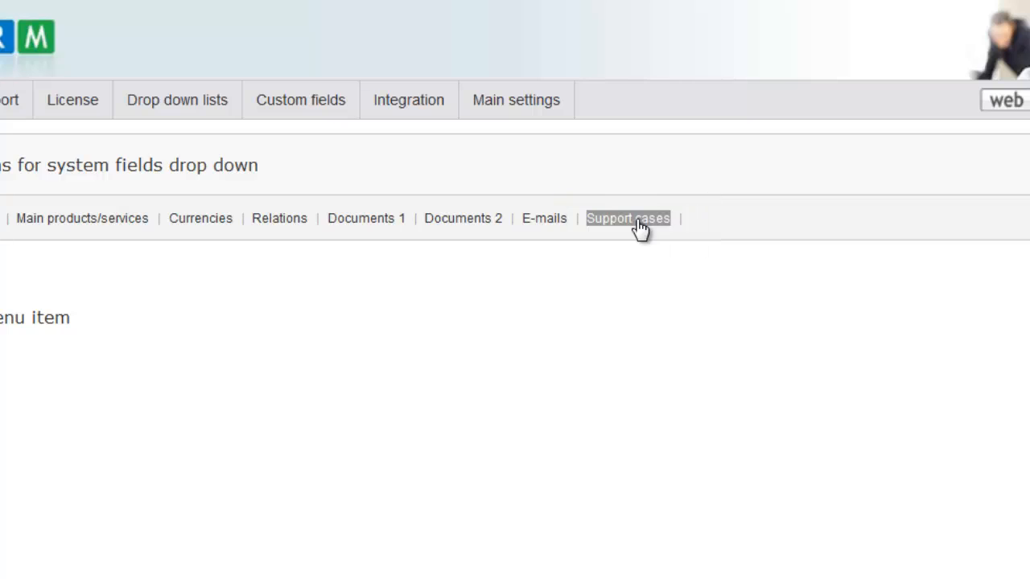
{"action": "left_click", "coordinate": [640, 221]}
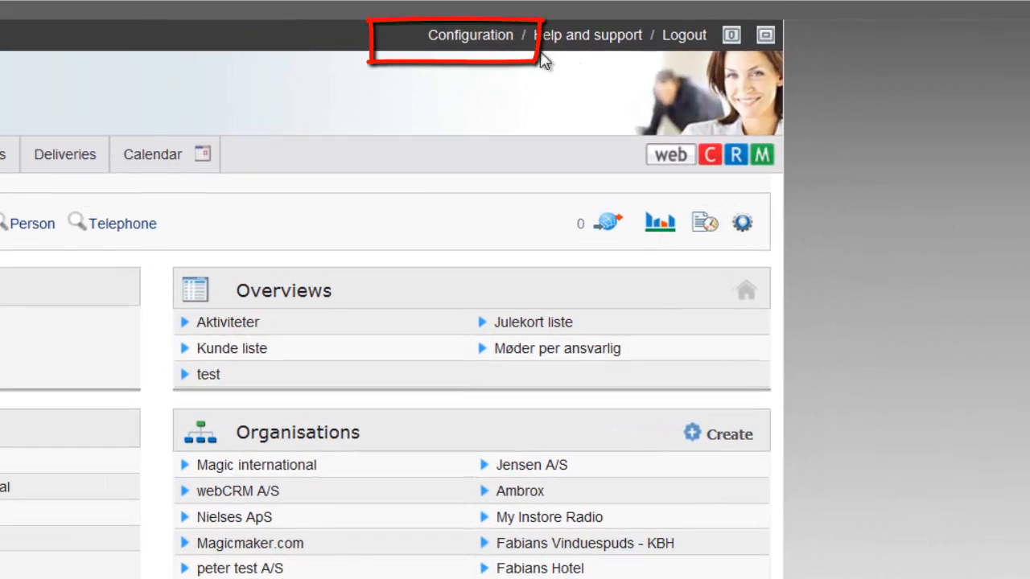
Open the custom fields configuration for support cases.
{"action": "left_click", "coordinate": [501, 38]}
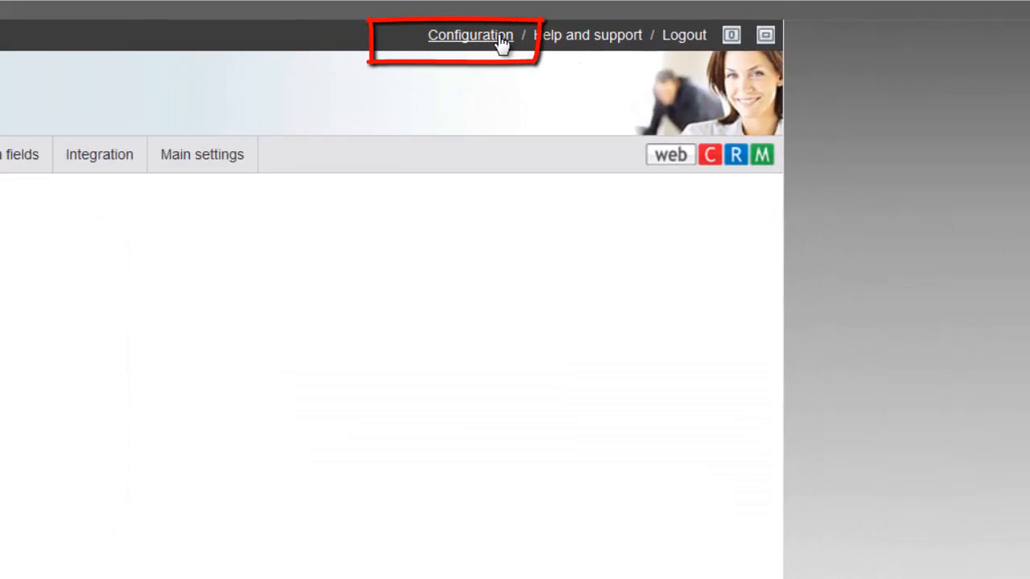
{"action": "left_click", "coordinate": [165, 161]}
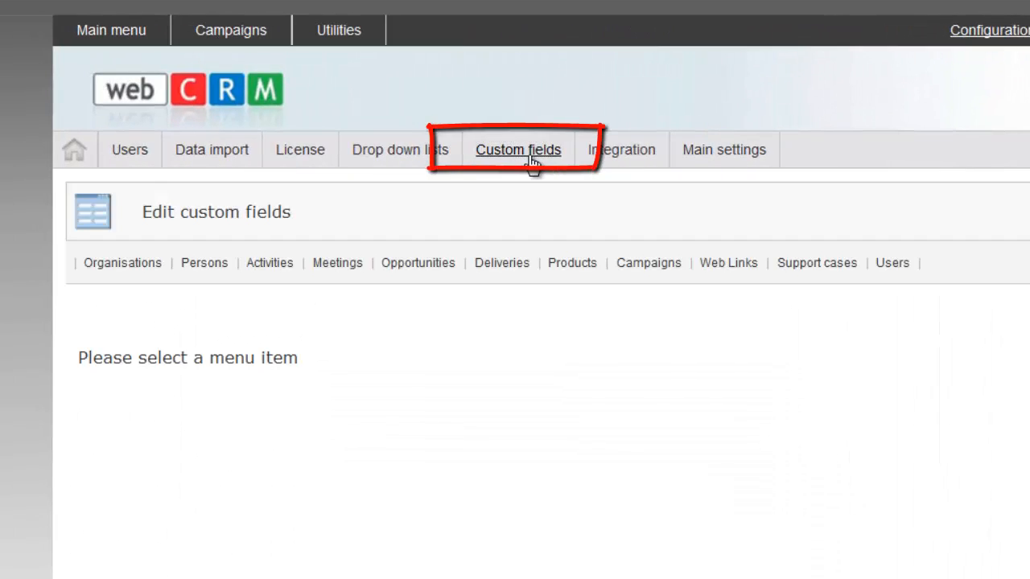
{"action": "left_click", "coordinate": [814, 268]}
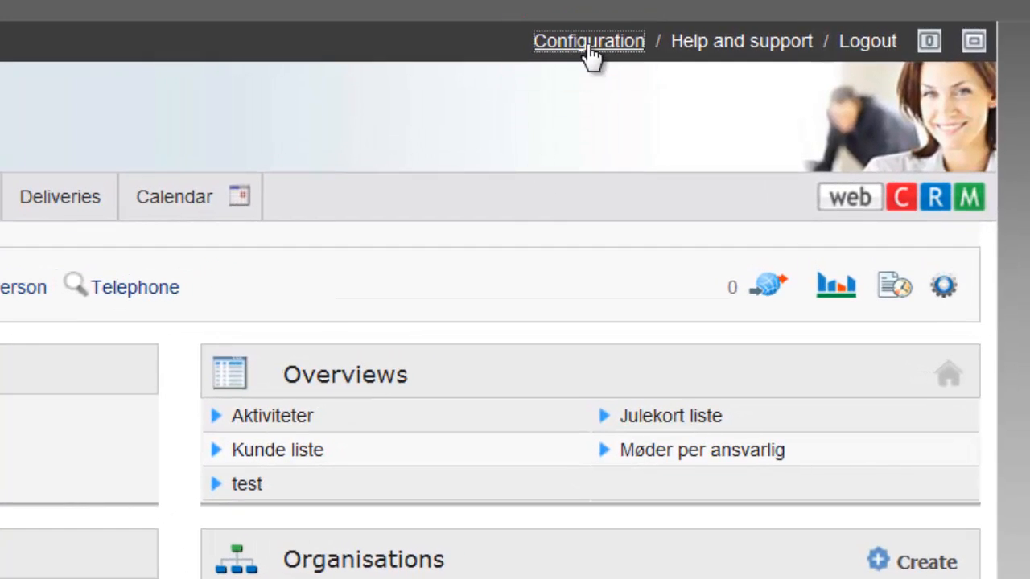
Open the data fields page of the main settings and look through its fields down to the lower sections.
{"action": "left_click", "coordinate": [610, 40]}
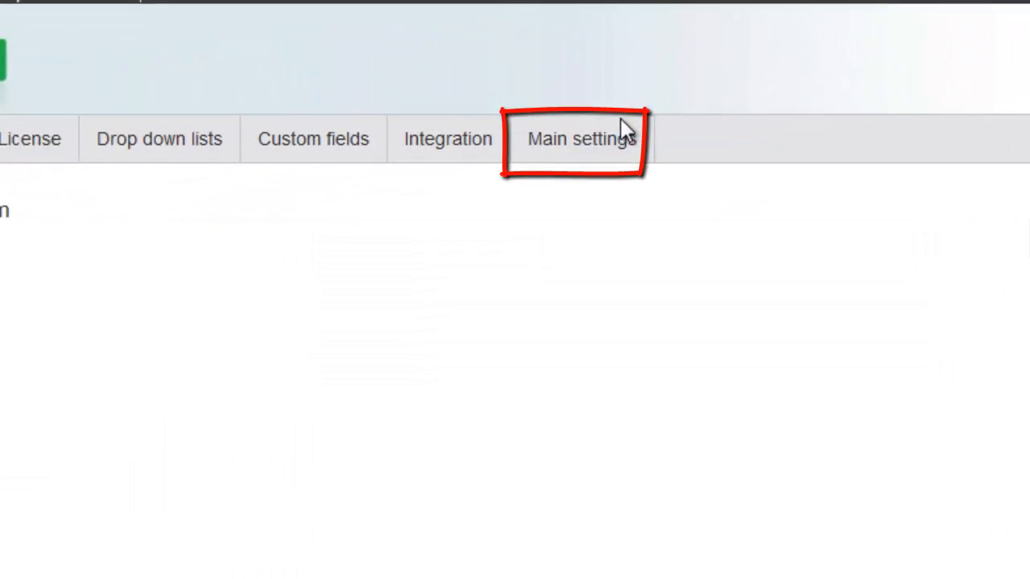
{"action": "left_click", "coordinate": [281, 195]}
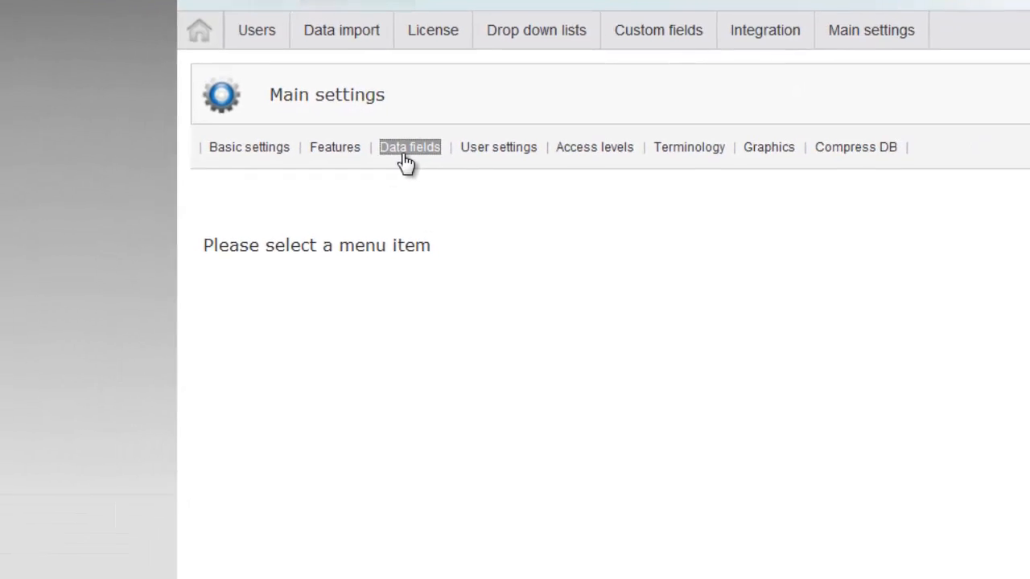
{"action": "left_click", "coordinate": [349, 233]}
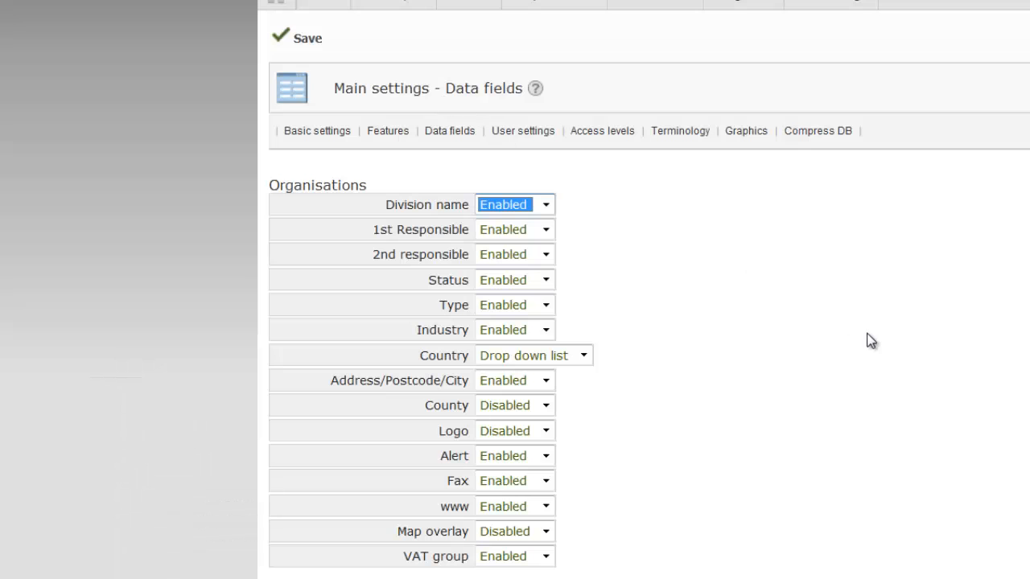
{"action": "scroll", "coordinate": [871, 340], "scroll_direction": "down", "scroll_amount": 12}
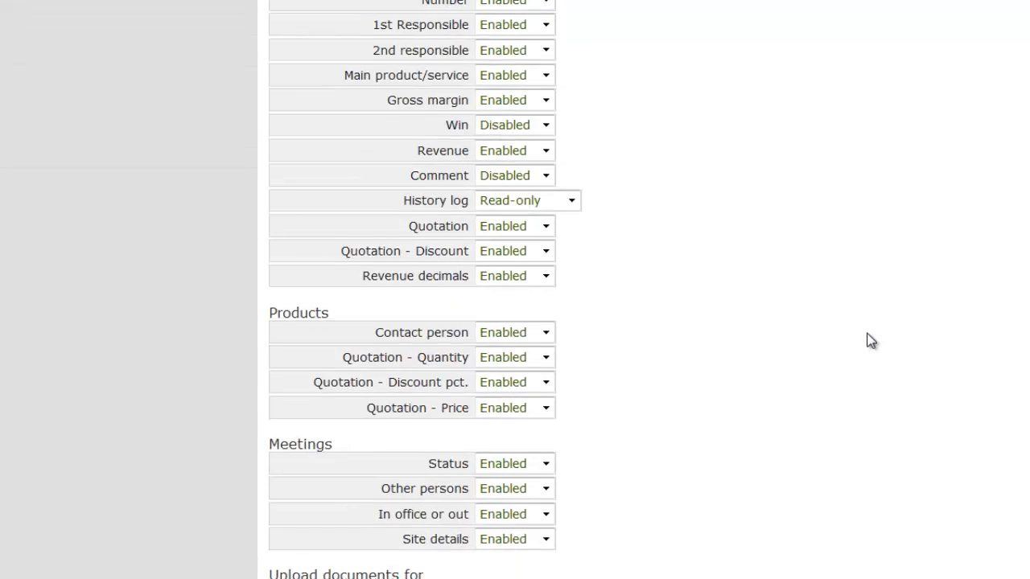
{"action": "scroll", "coordinate": [871, 340], "scroll_direction": "down", "scroll_amount": 14}
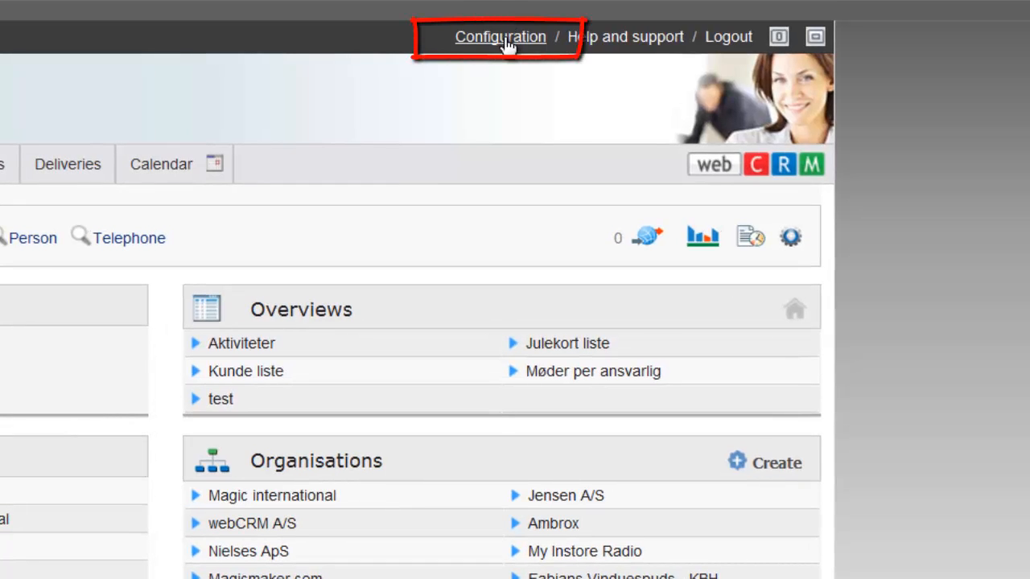
In the support integration settings, set the default case owner for new cases to the first named user.
{"action": "left_click", "coordinate": [507, 46]}
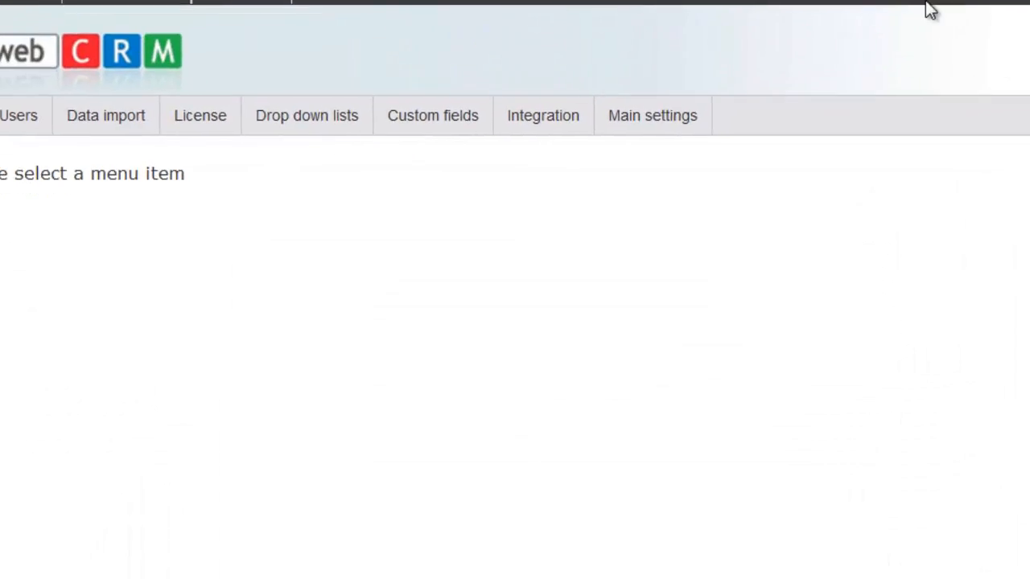
{"action": "left_click", "coordinate": [600, 122]}
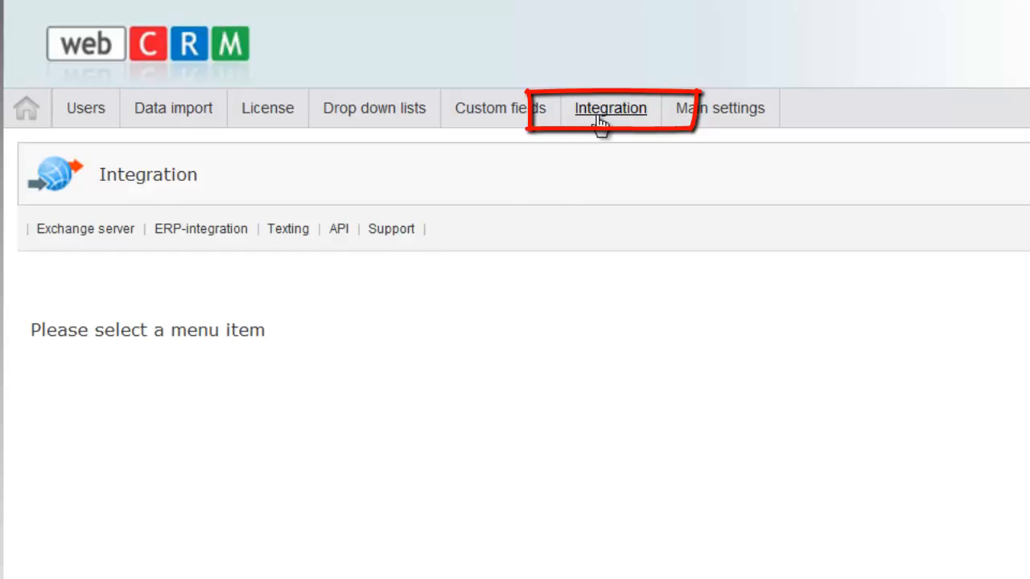
{"action": "left_click", "coordinate": [391, 233]}
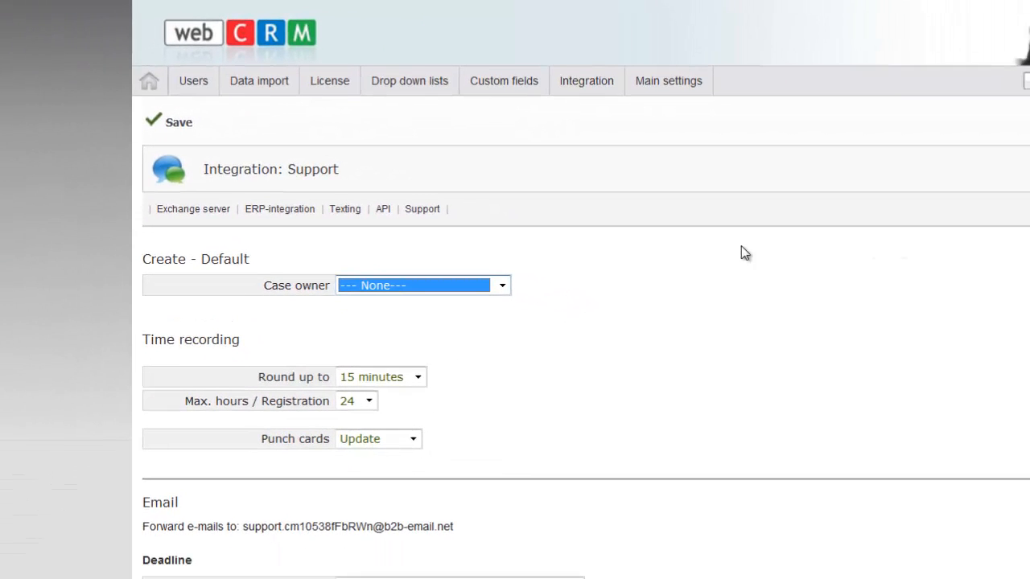
{"action": "left_click", "coordinate": [497, 290]}
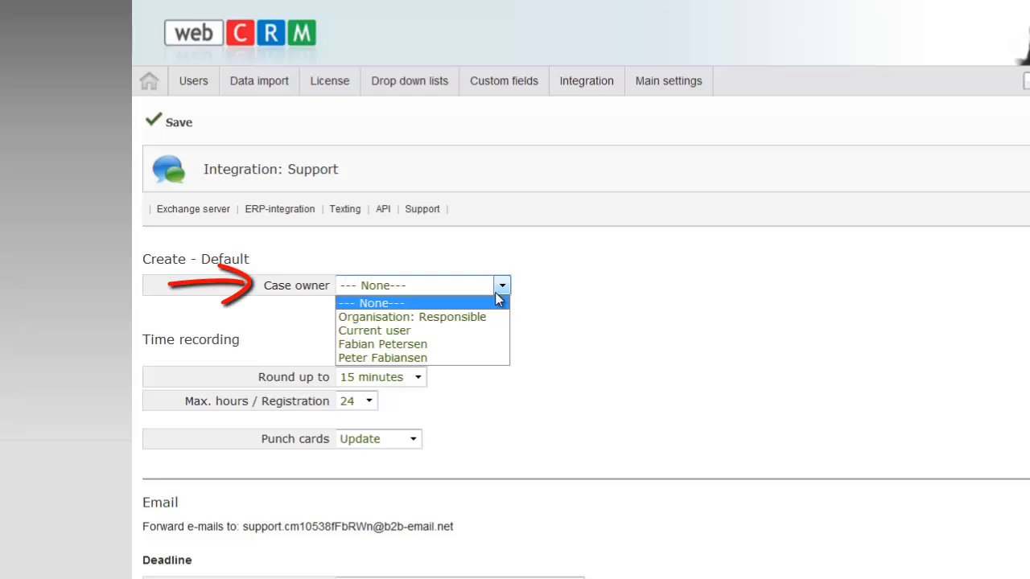
{"action": "left_click", "coordinate": [425, 344]}
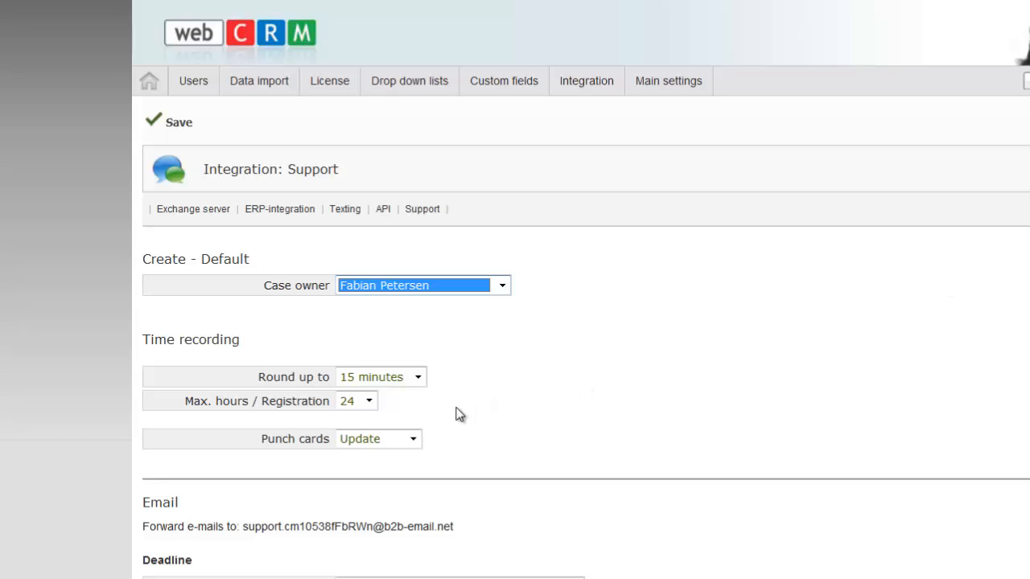
Keep punch cards on Update and time rounding at 15 minutes, and set the maximum hours per registration to 1.
{"action": "left_click", "coordinate": [411, 439]}
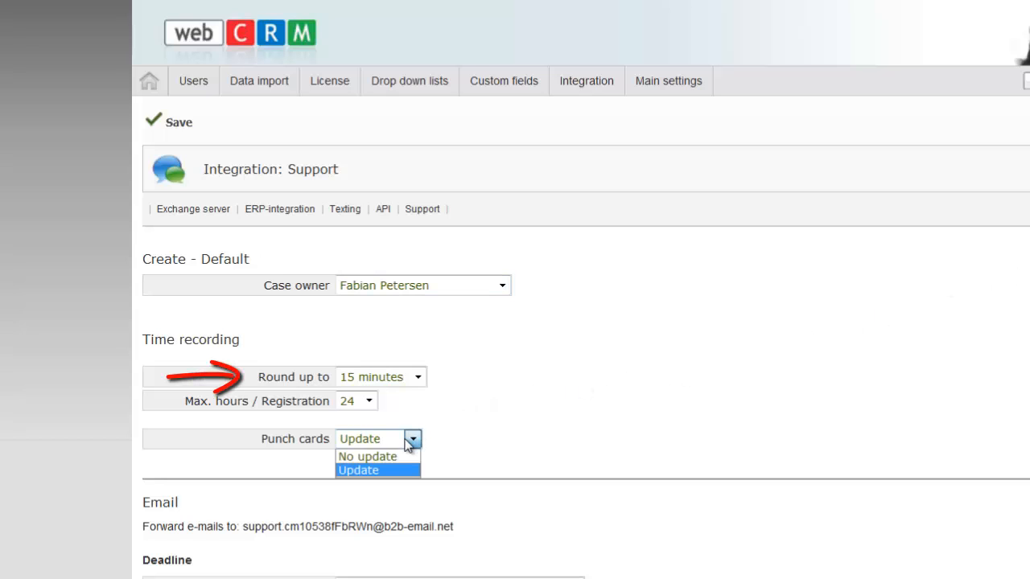
{"action": "left_click", "coordinate": [411, 440]}
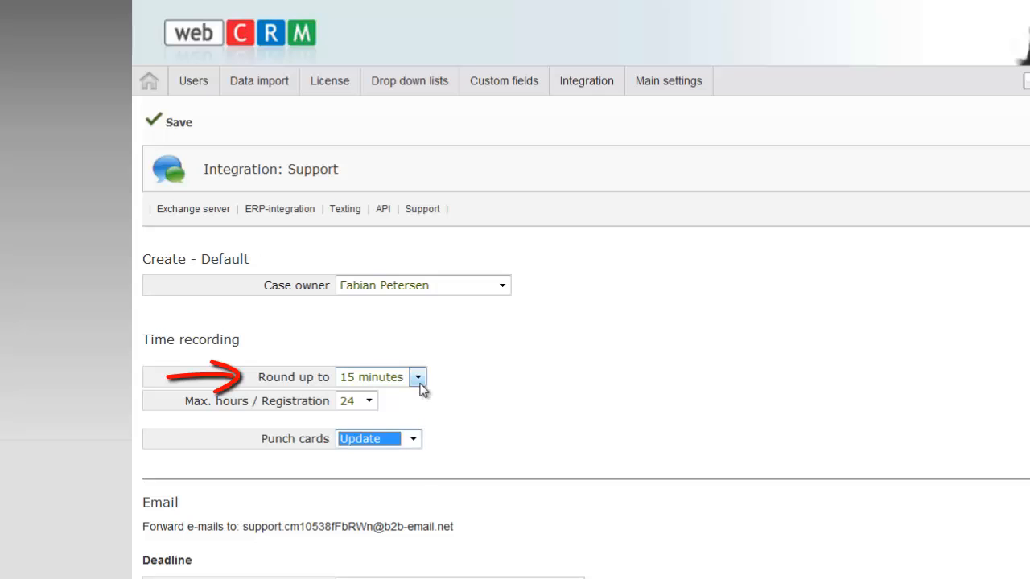
{"action": "left_click", "coordinate": [418, 380]}
{"action": "left_click", "coordinate": [418, 378]}
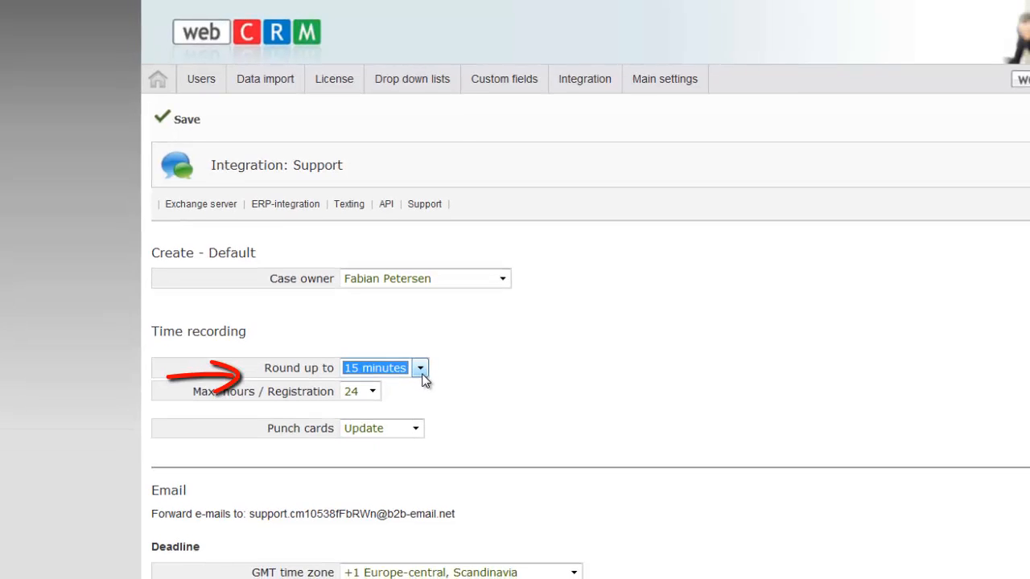
{"action": "left_click", "coordinate": [371, 401]}
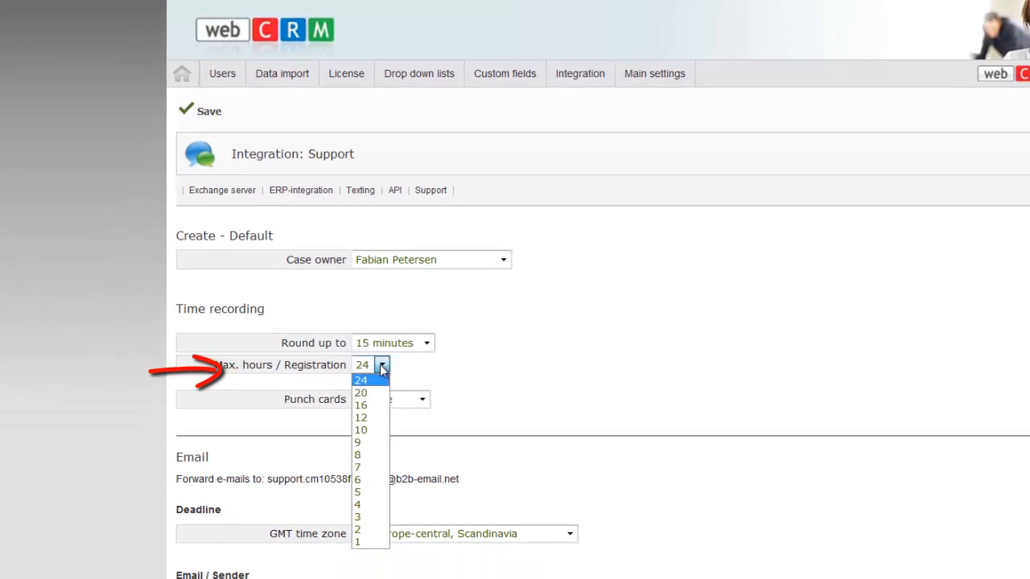
{"action": "left_click", "coordinate": [374, 540]}
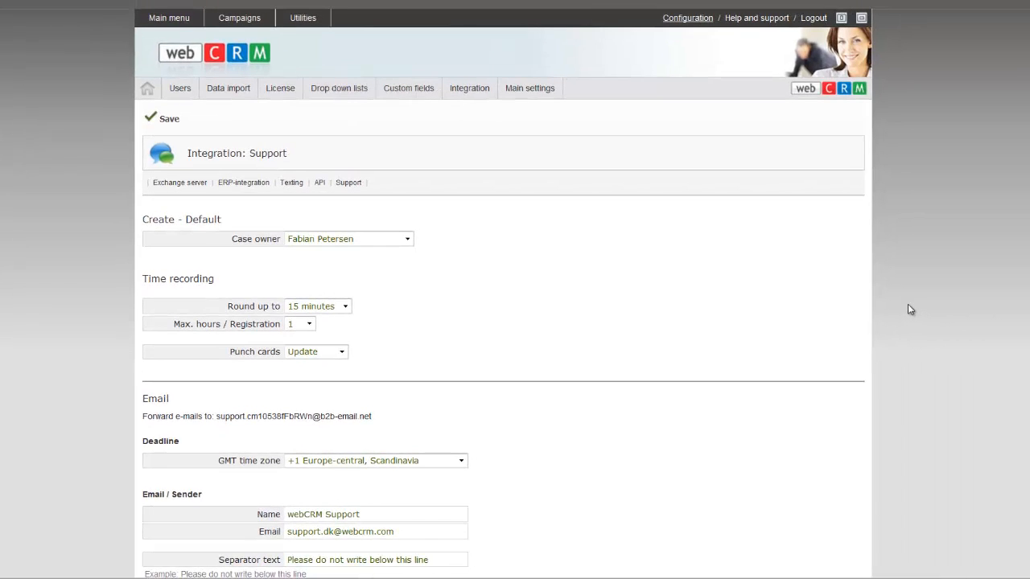
In the support email settings, set the action to New case for cases created by email and for cases updated by email.
{"action": "scroll", "coordinate": [909, 309], "scroll_direction": "down", "scroll_amount": 2}
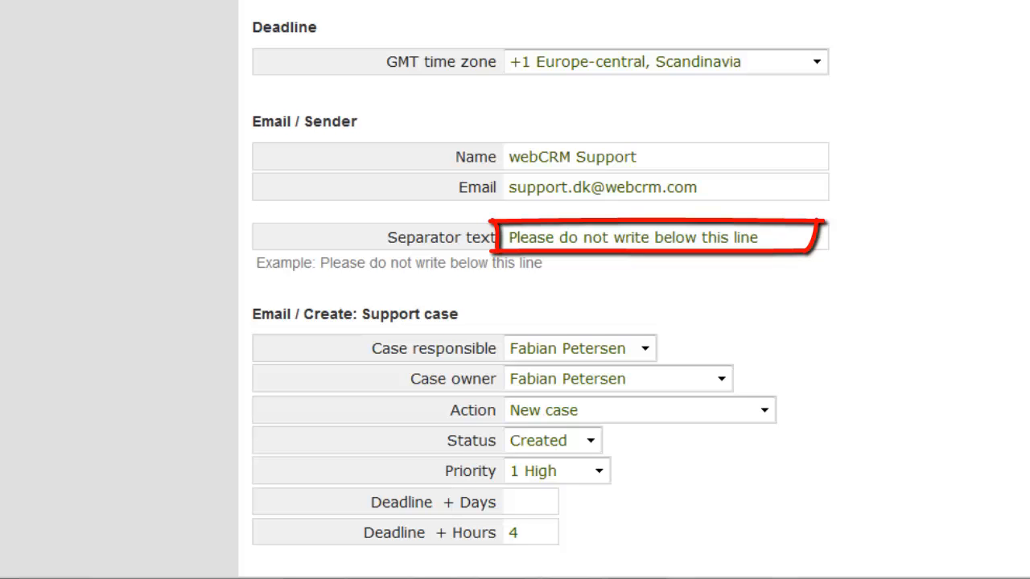
{"action": "scroll", "coordinate": [514, 321], "scroll_direction": "down", "scroll_amount": 4}
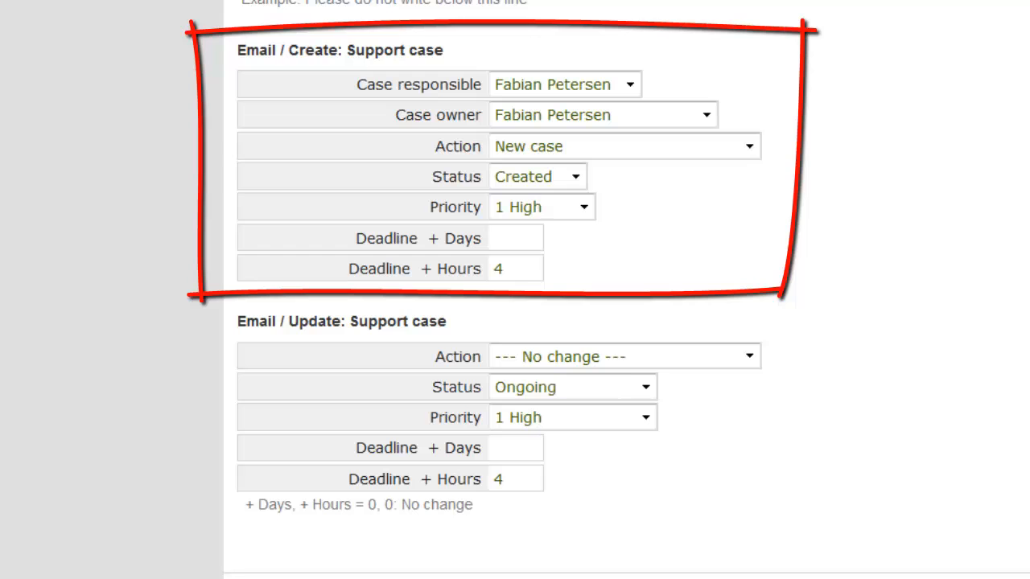
{"action": "left_click", "coordinate": [746, 145]}
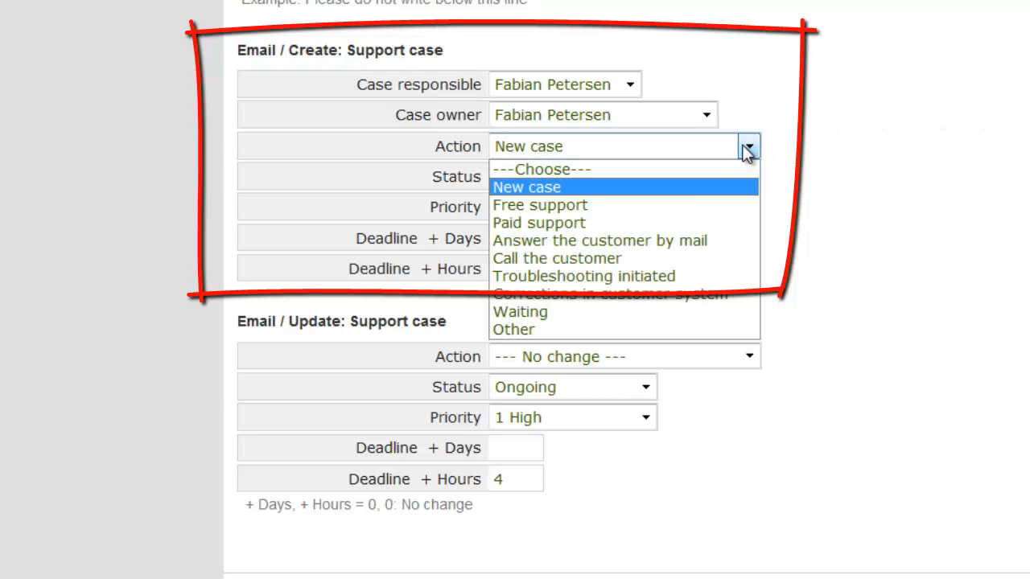
{"action": "left_click", "coordinate": [670, 206]}
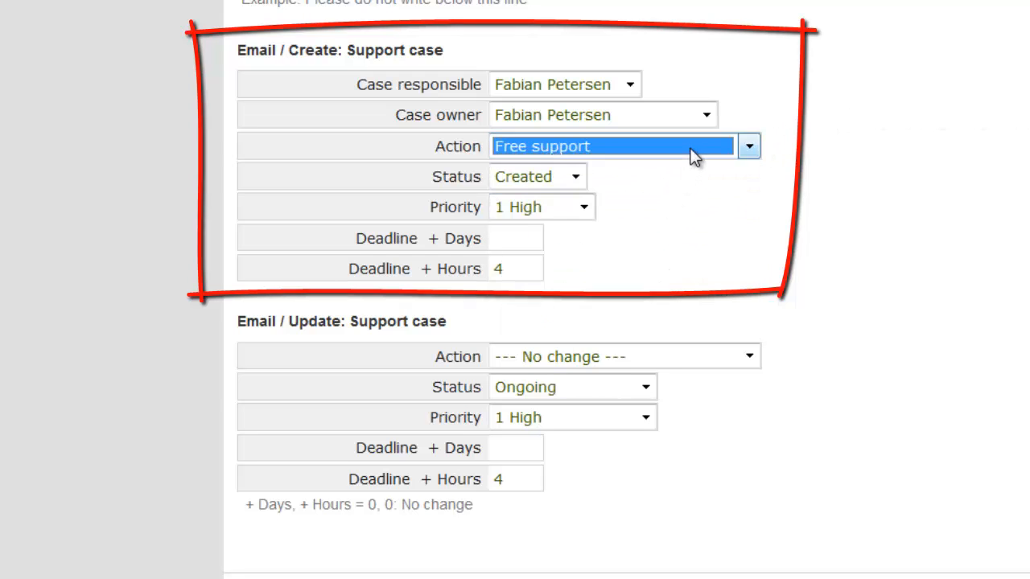
{"action": "left_click", "coordinate": [692, 149]}
{"action": "left_click", "coordinate": [667, 187]}
{"action": "left_click", "coordinate": [649, 355]}
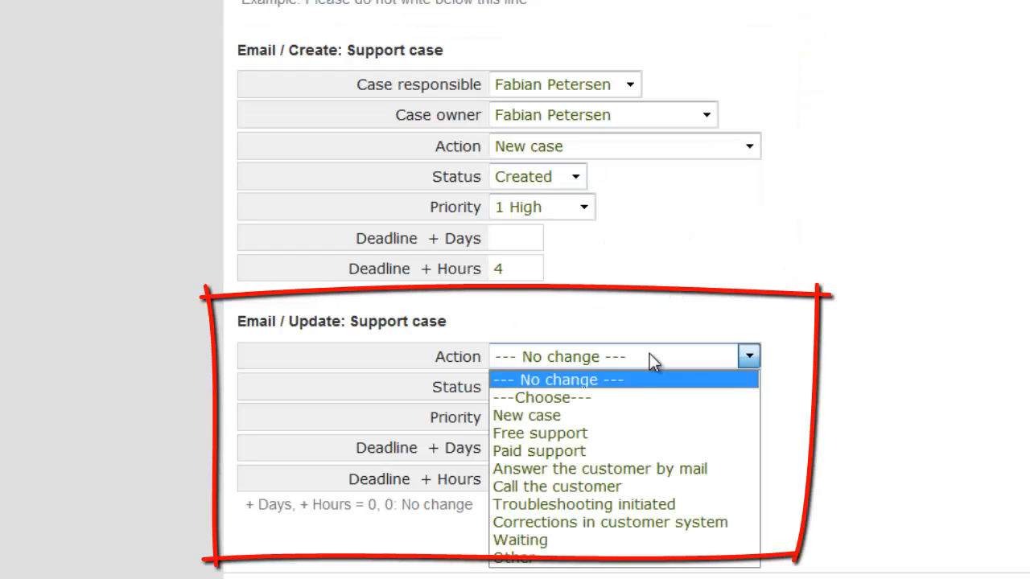
{"action": "left_click", "coordinate": [605, 415]}
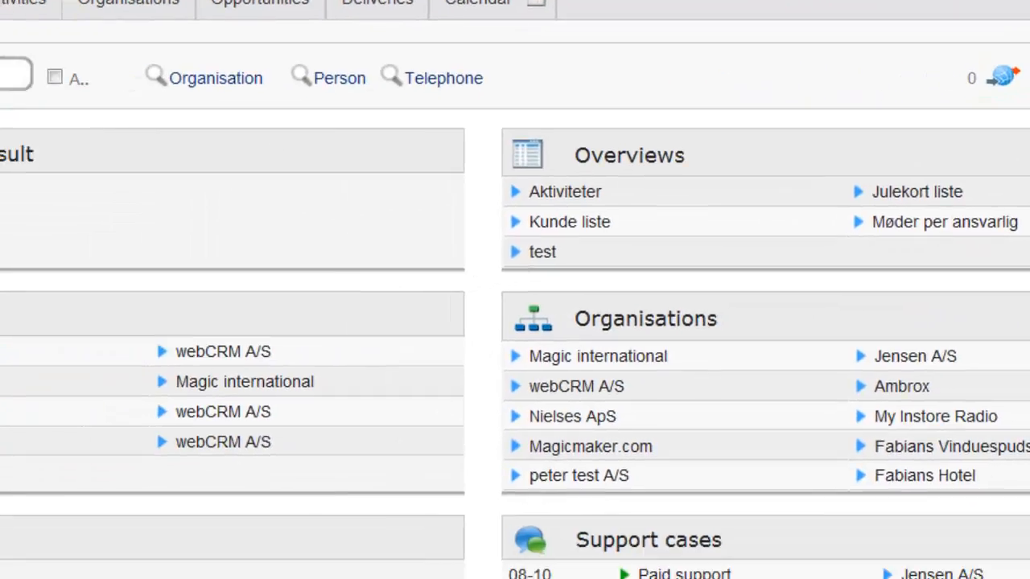
In the user settings, keep the Support cases box at display order 6, save, and return to the start page.
{"action": "left_click", "coordinate": [858, 133]}
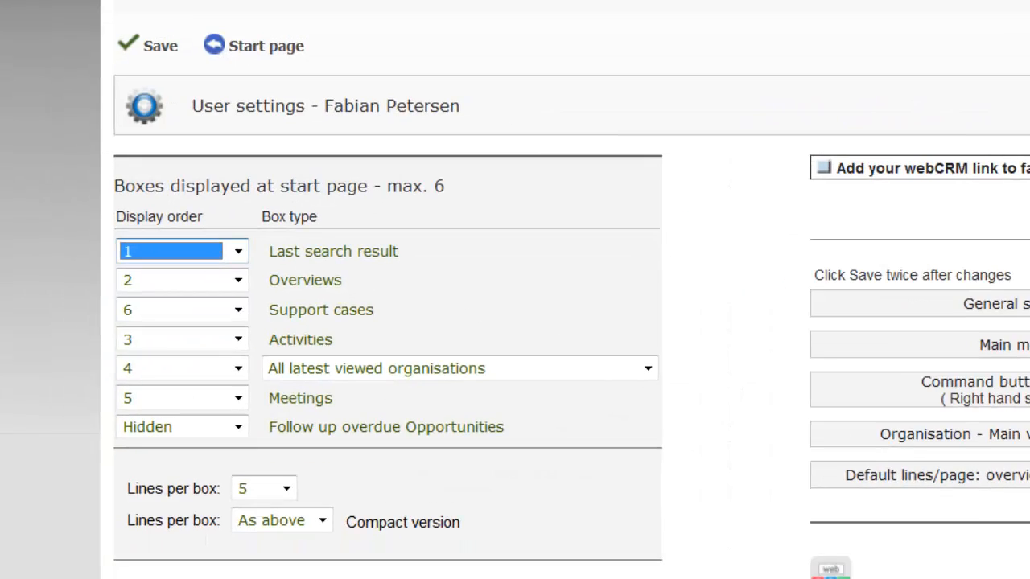
{"action": "left_click", "coordinate": [239, 311]}
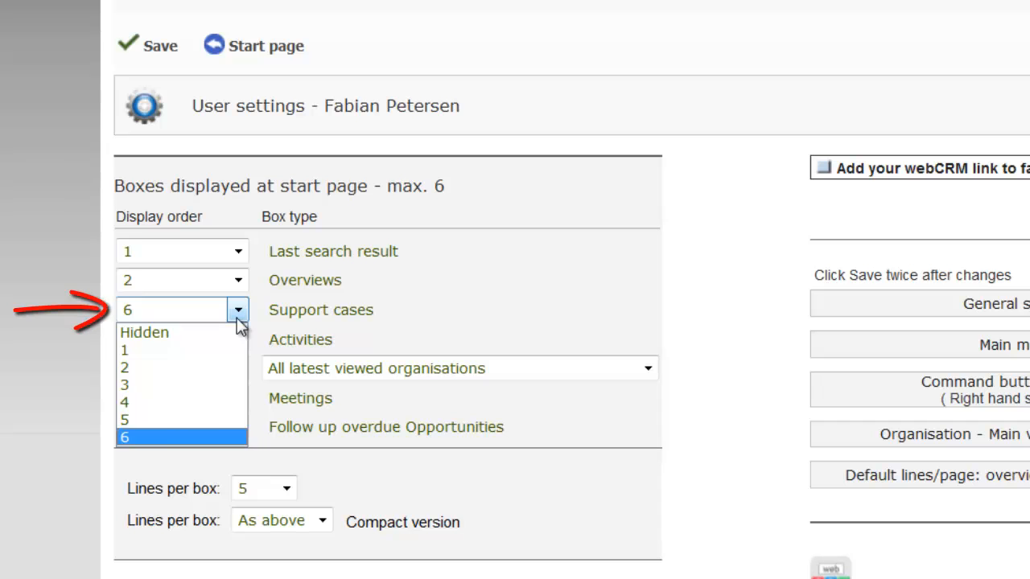
{"action": "left_click", "coordinate": [238, 312]}
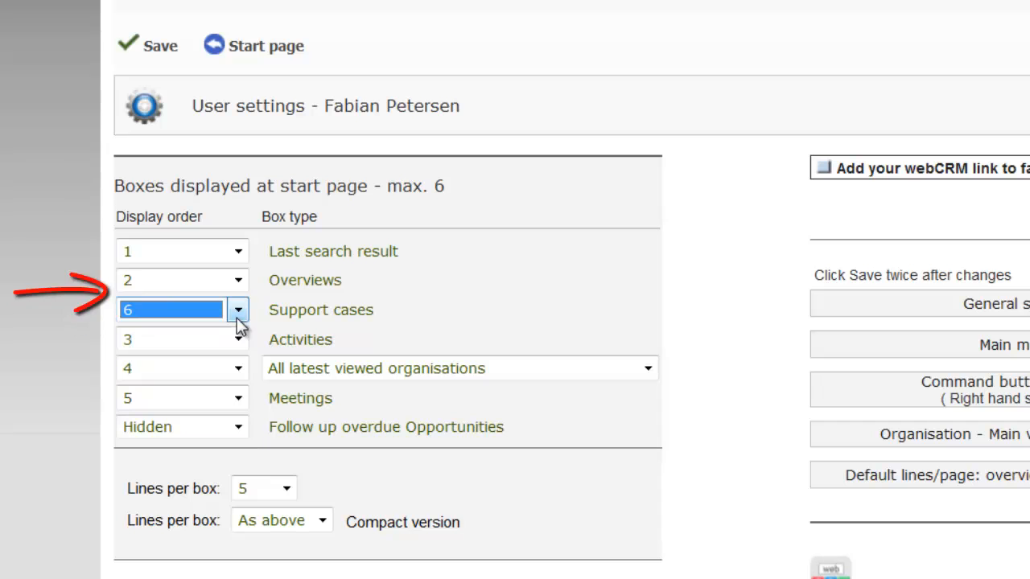
{"action": "left_click", "coordinate": [155, 50]}
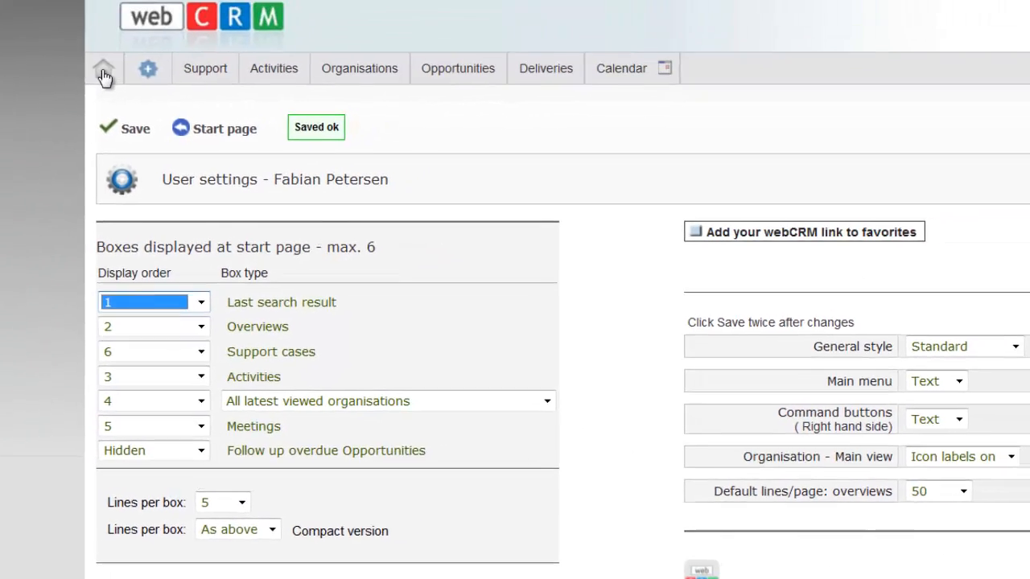
{"action": "left_click", "coordinate": [103, 72]}
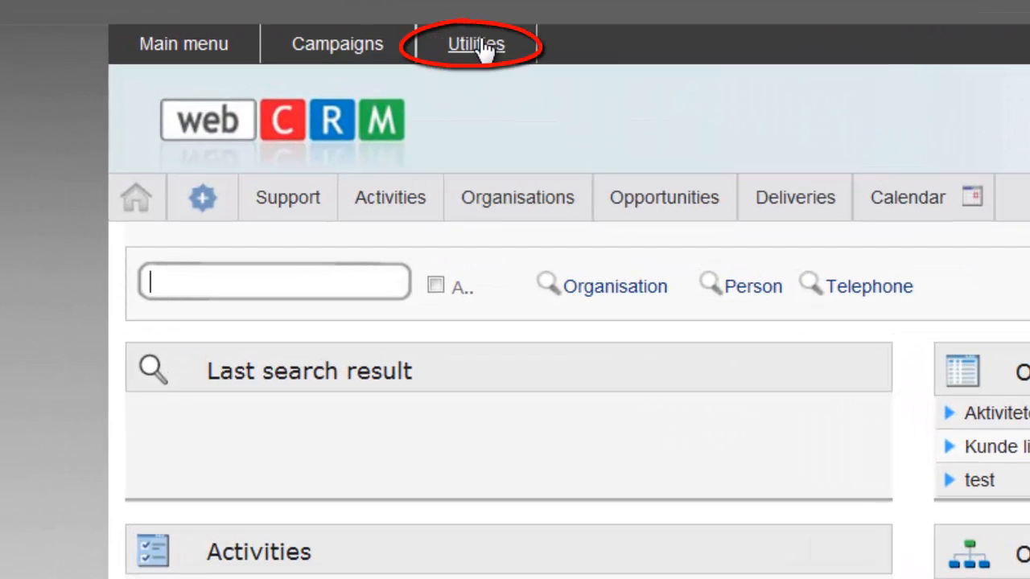
Open the Support automail email template for editing and check which merge fields can be inserted.
{"action": "left_click", "coordinate": [479, 46]}
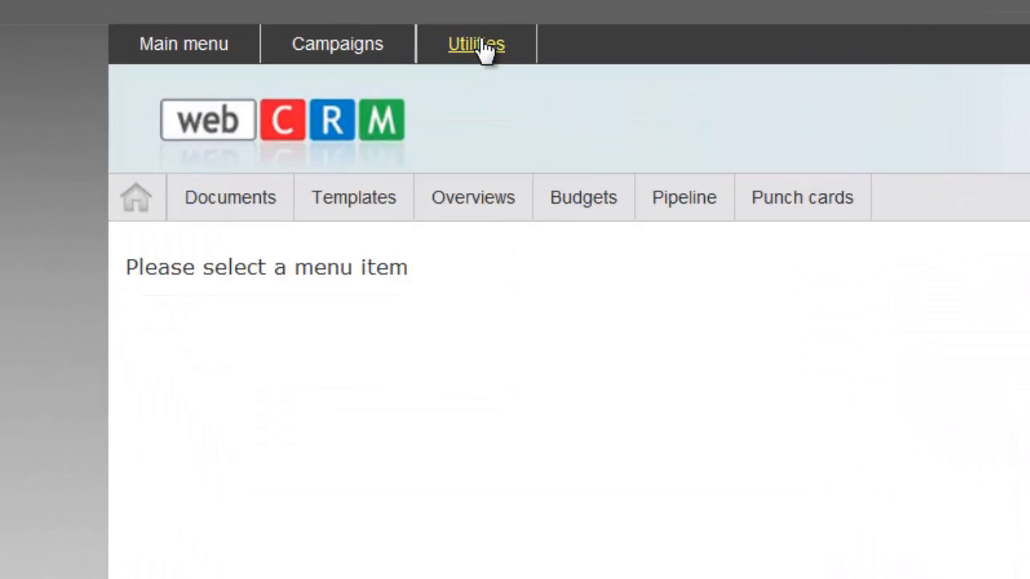
{"action": "left_click", "coordinate": [370, 208]}
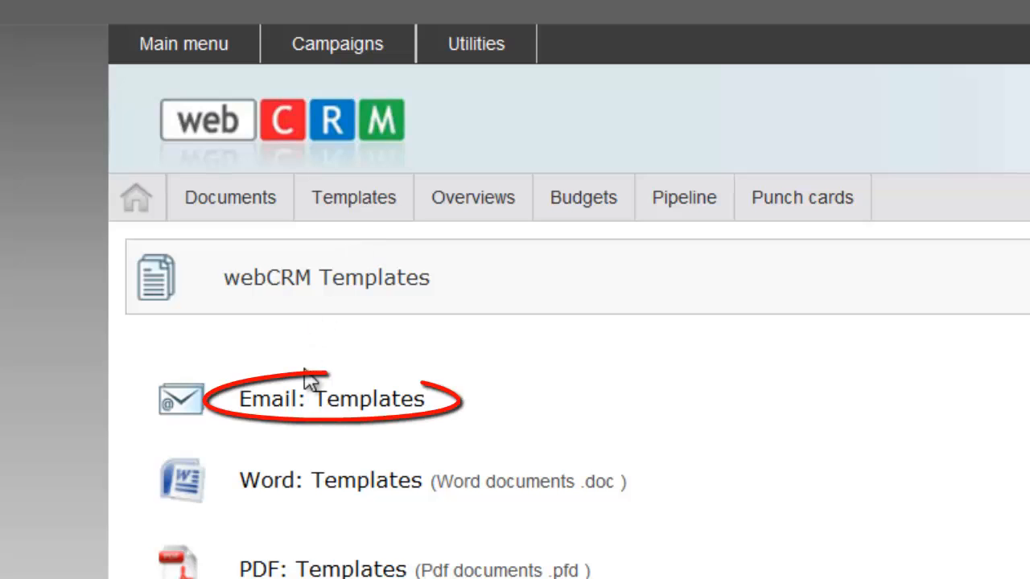
{"action": "left_click", "coordinate": [266, 344]}
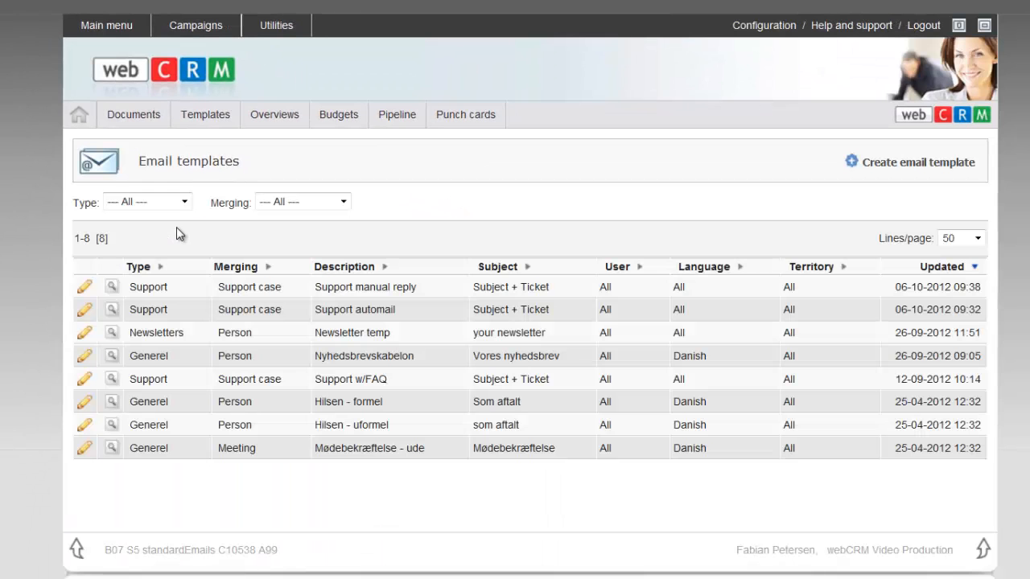
{"action": "left_click", "coordinate": [85, 310]}
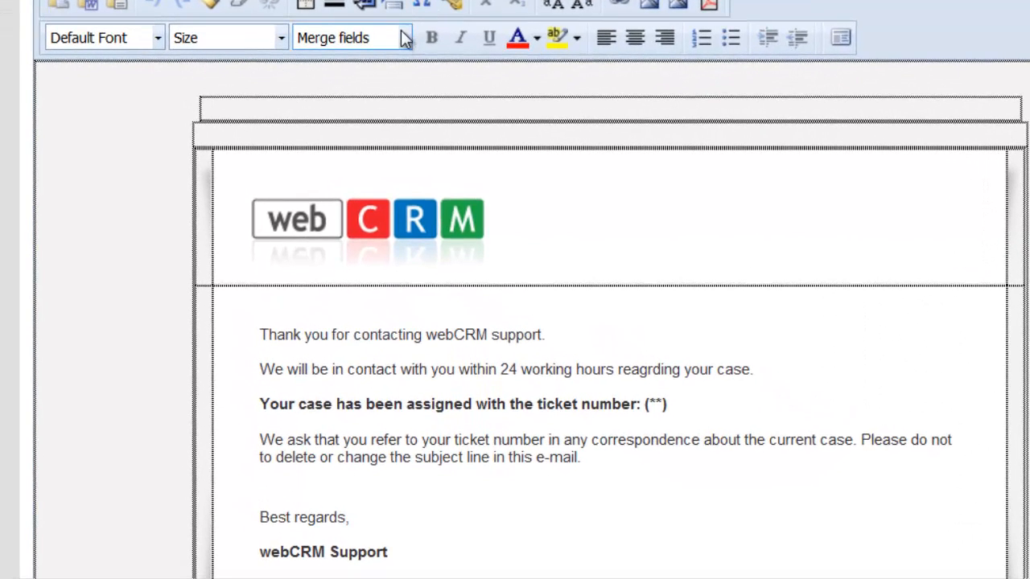
{"action": "left_click", "coordinate": [403, 38]}
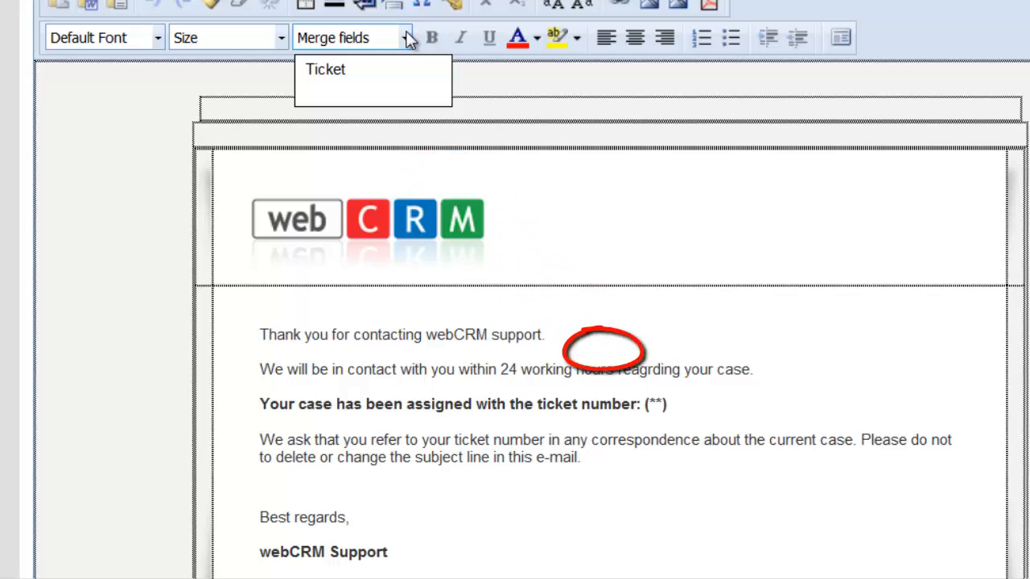
{"action": "left_click", "coordinate": [406, 39]}
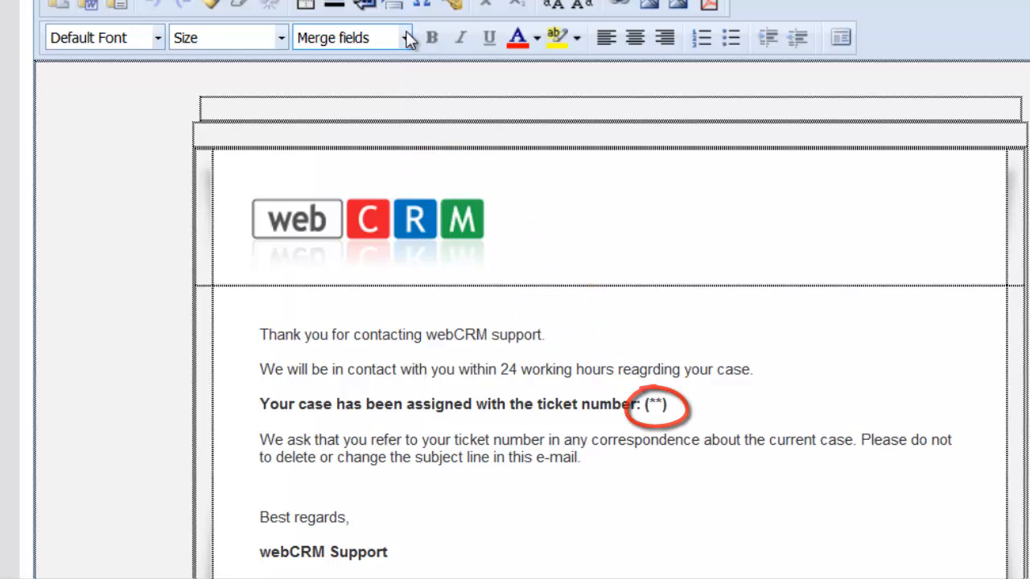
Try placing the separator text "Please do not write below this line--/" in the row above the template's logo.
{"action": "left_click", "coordinate": [458, 105]}
{"action": "type", "text": "Please do not write below this line--/"}
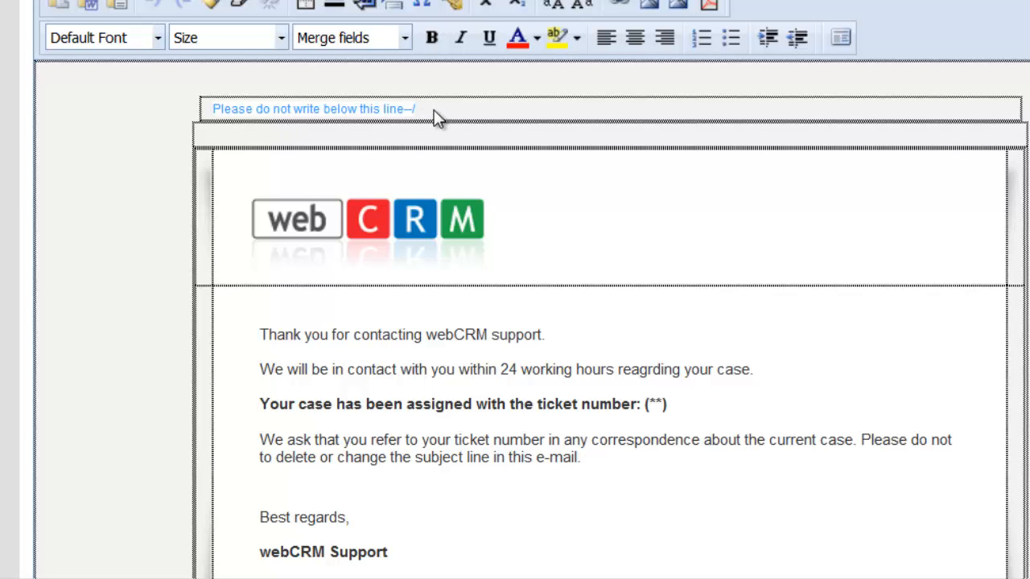
{"action": "left_click_drag", "start_coordinate": [433, 109], "coordinate": [218, 106]}
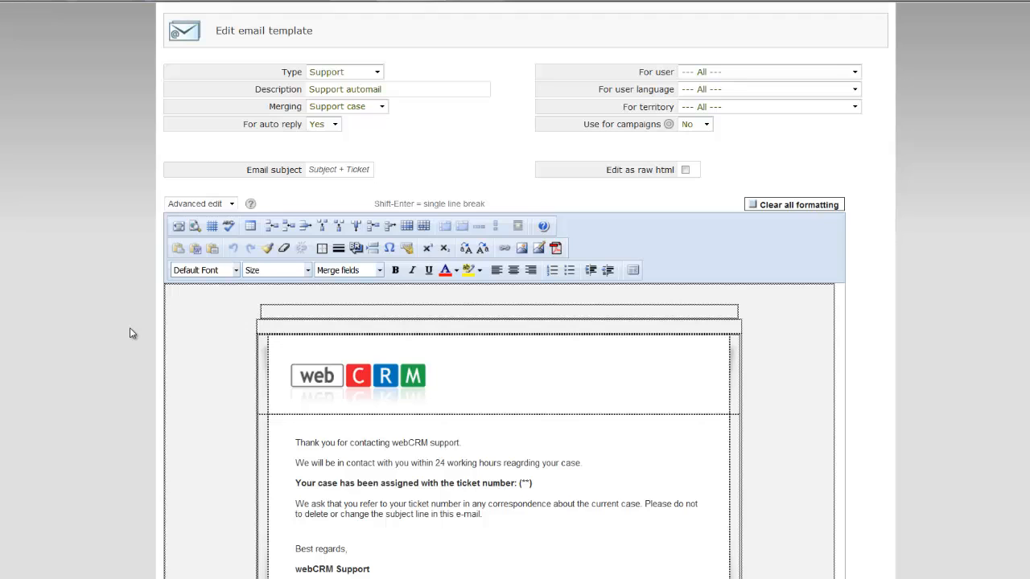
Save the Support automail template and open the Support manual reply template from the email template list.
{"action": "scroll", "coordinate": [129, 328], "scroll_direction": "up", "scroll_amount": 1}
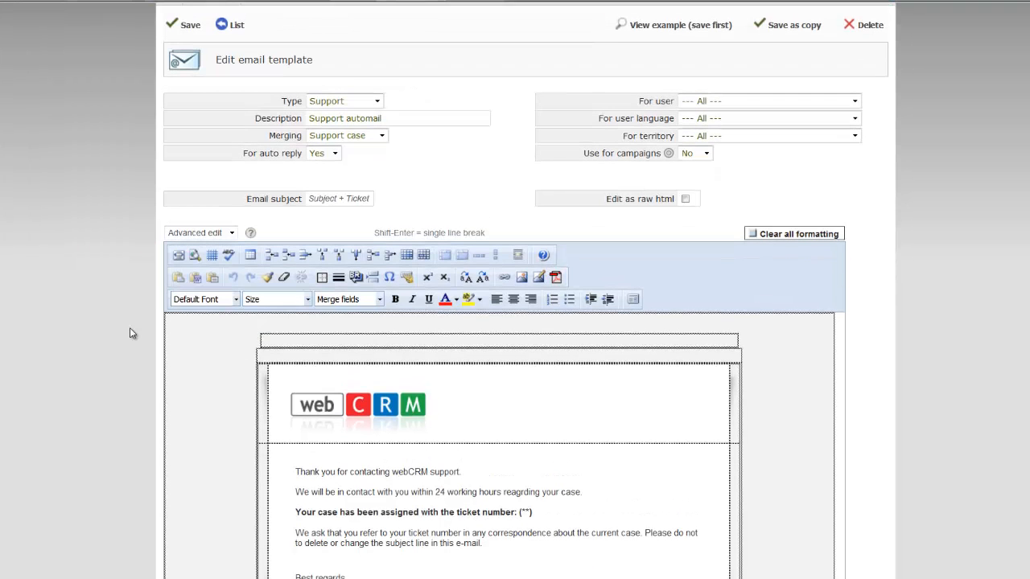
{"action": "left_click", "coordinate": [191, 27]}
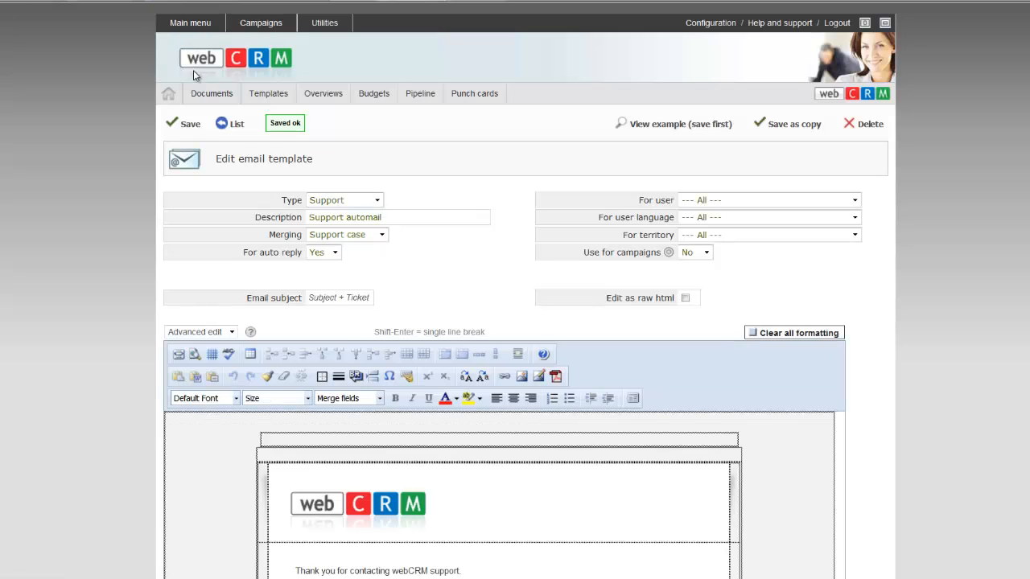
{"action": "left_click", "coordinate": [232, 125]}
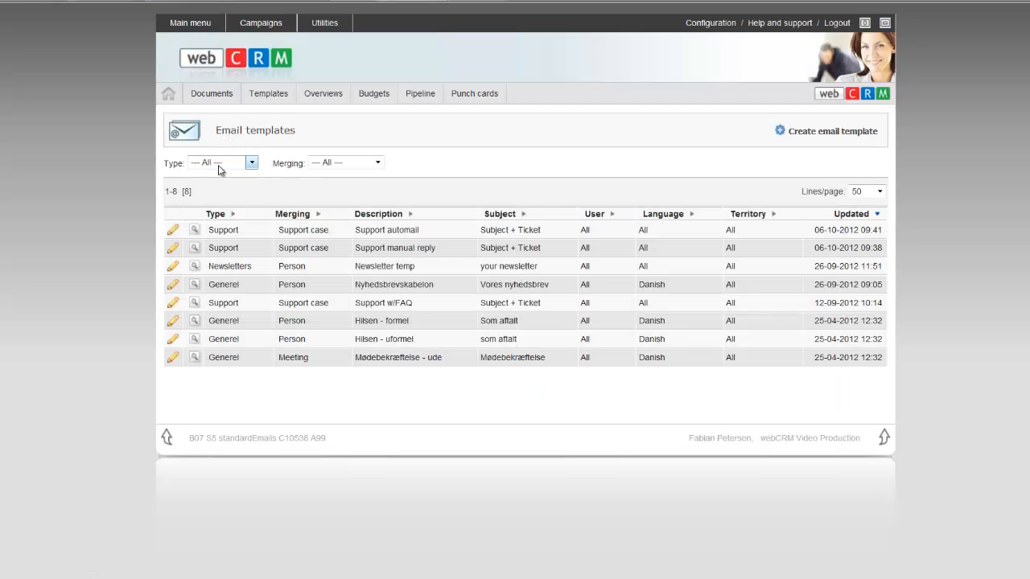
{"action": "left_click", "coordinate": [173, 248]}
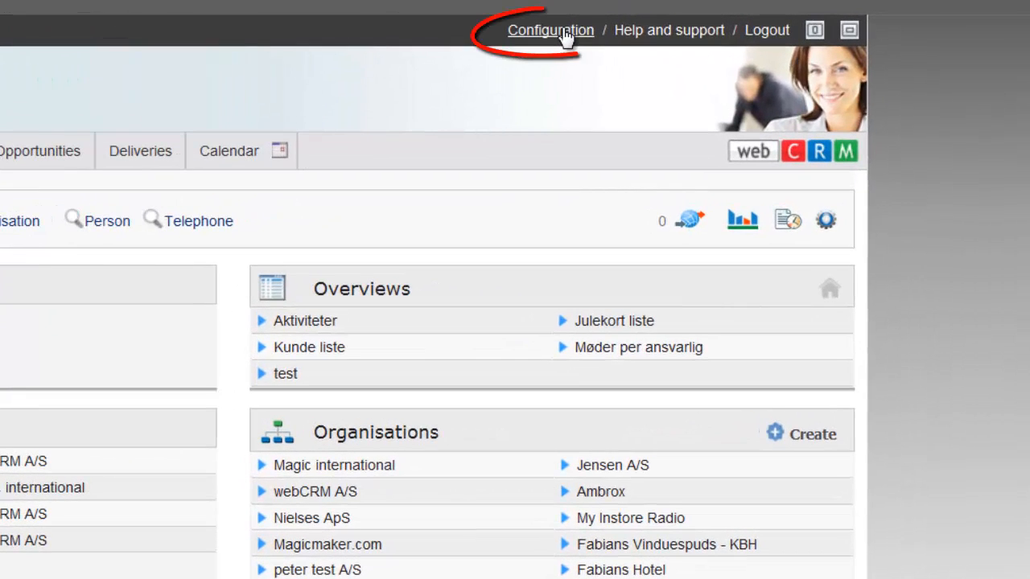
Enable the FAQ feature in the main settings, save the change, and return to the start page.
{"action": "left_click", "coordinate": [704, 17]}
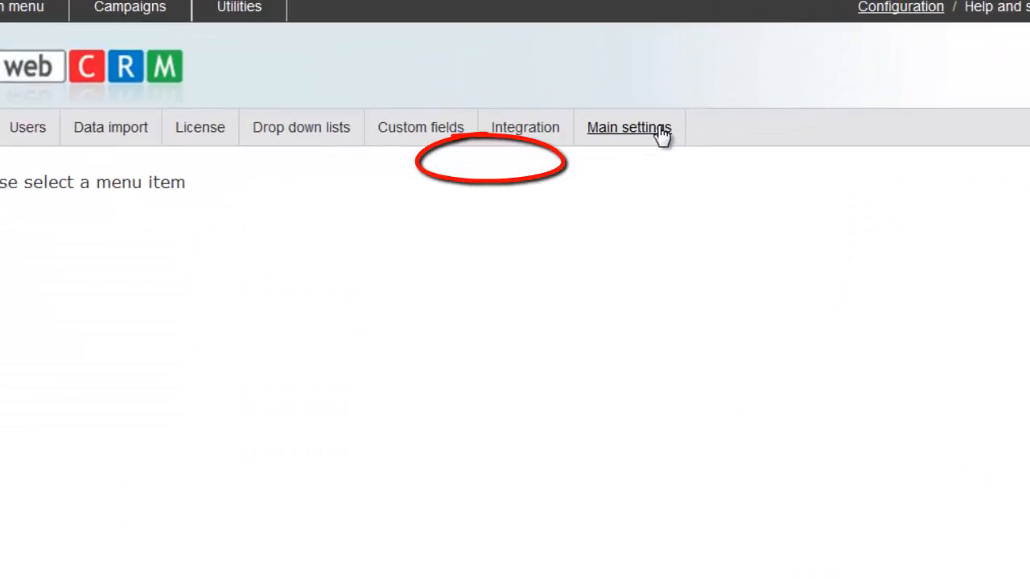
{"action": "left_click", "coordinate": [661, 133]}
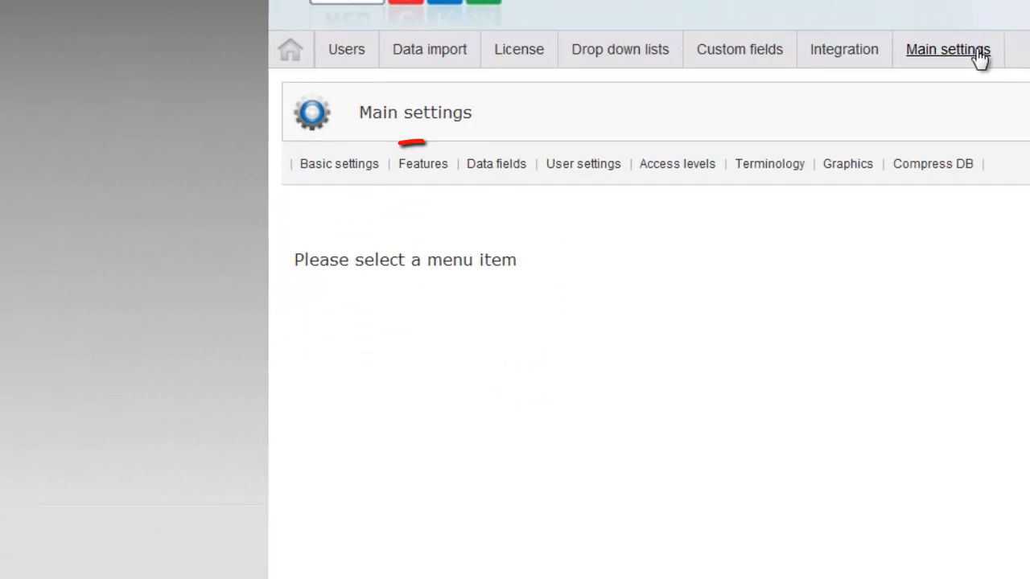
{"action": "left_click", "coordinate": [424, 166]}
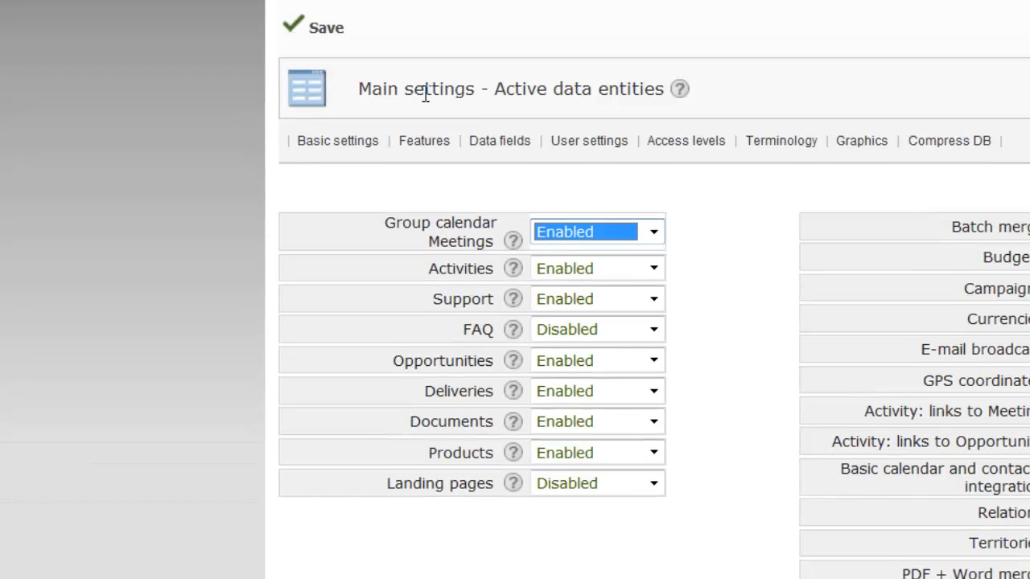
{"action": "left_click", "coordinate": [641, 312]}
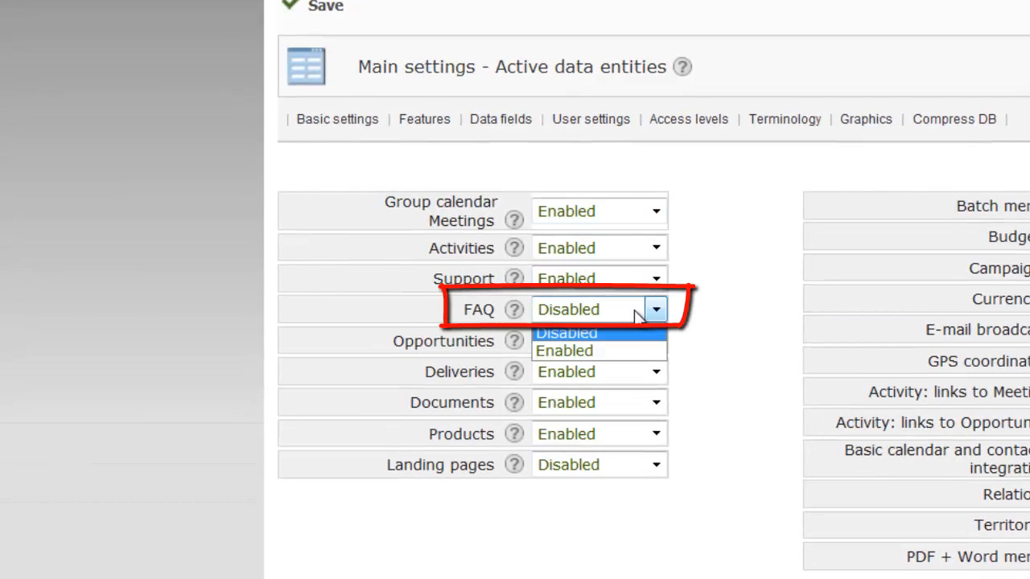
{"action": "left_click", "coordinate": [616, 350]}
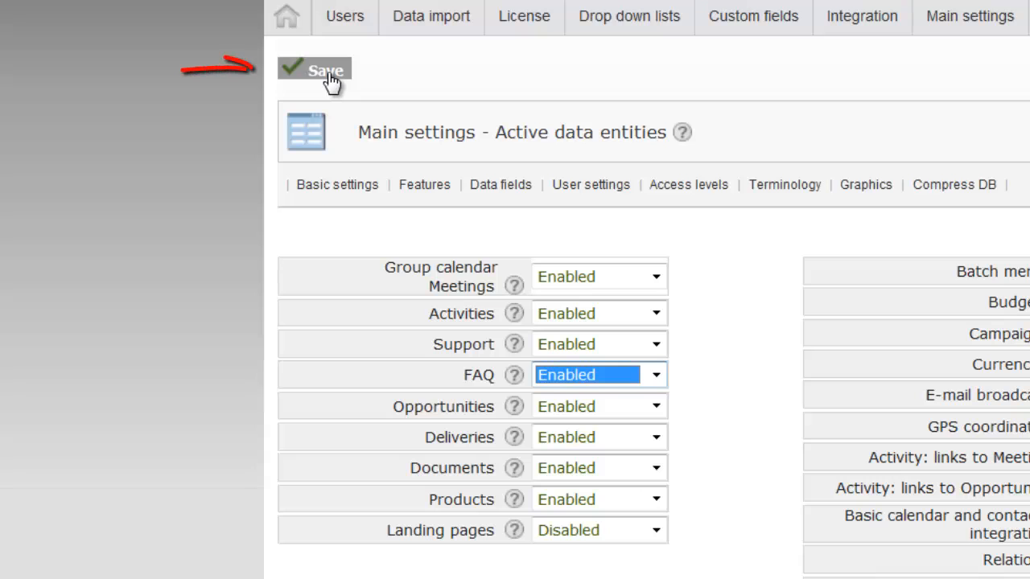
{"action": "left_click", "coordinate": [328, 65]}
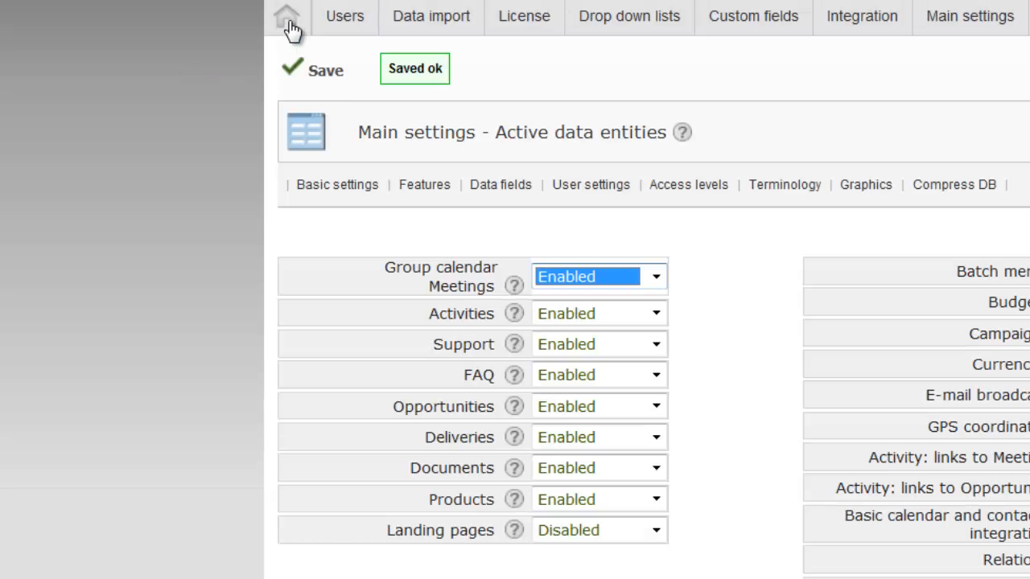
{"action": "left_click", "coordinate": [311, 39]}
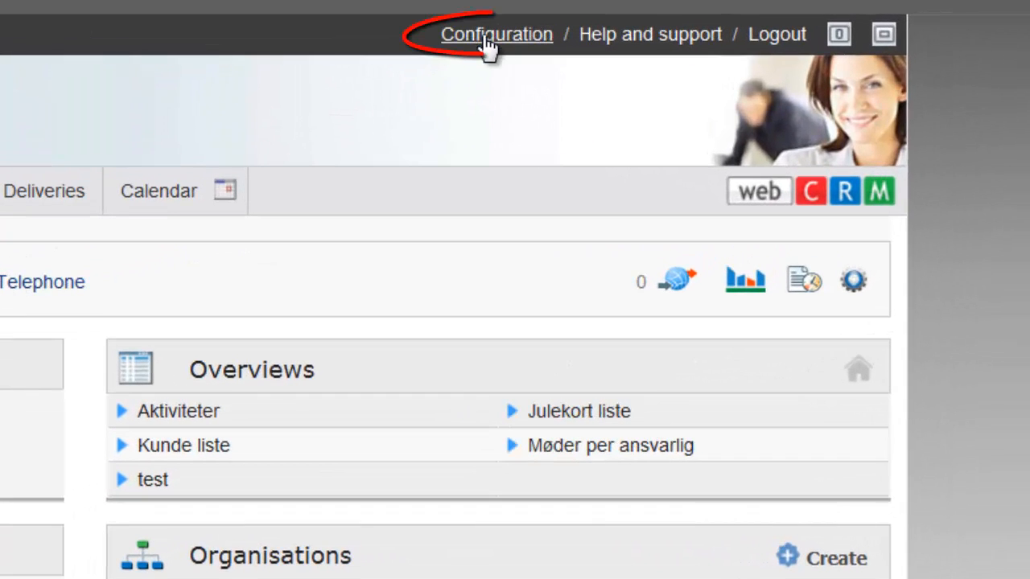
Open the custom fields configuration for FAQ and save its field, search and sorting settings.
{"action": "left_click", "coordinate": [486, 37]}
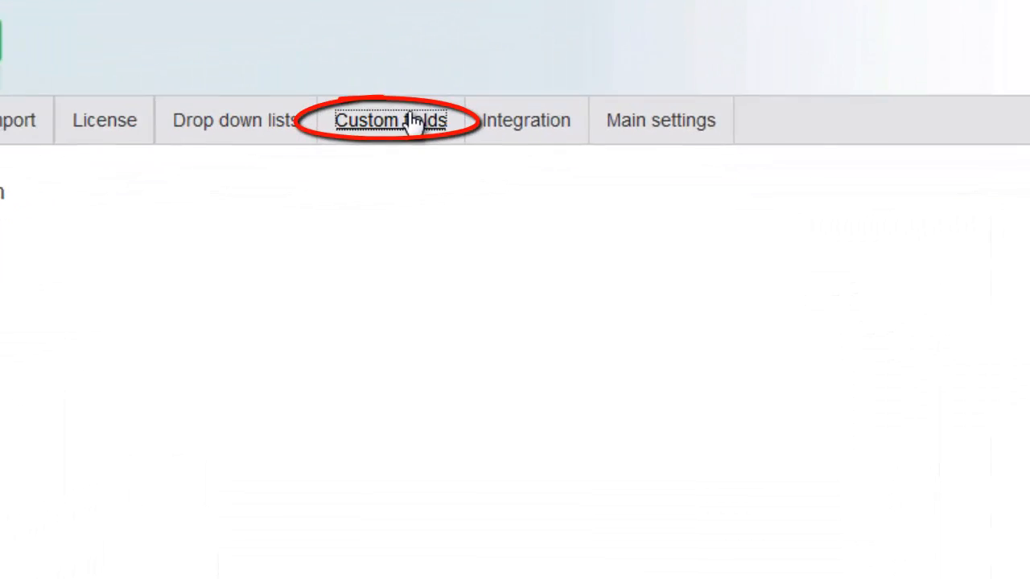
{"action": "left_click", "coordinate": [245, 158]}
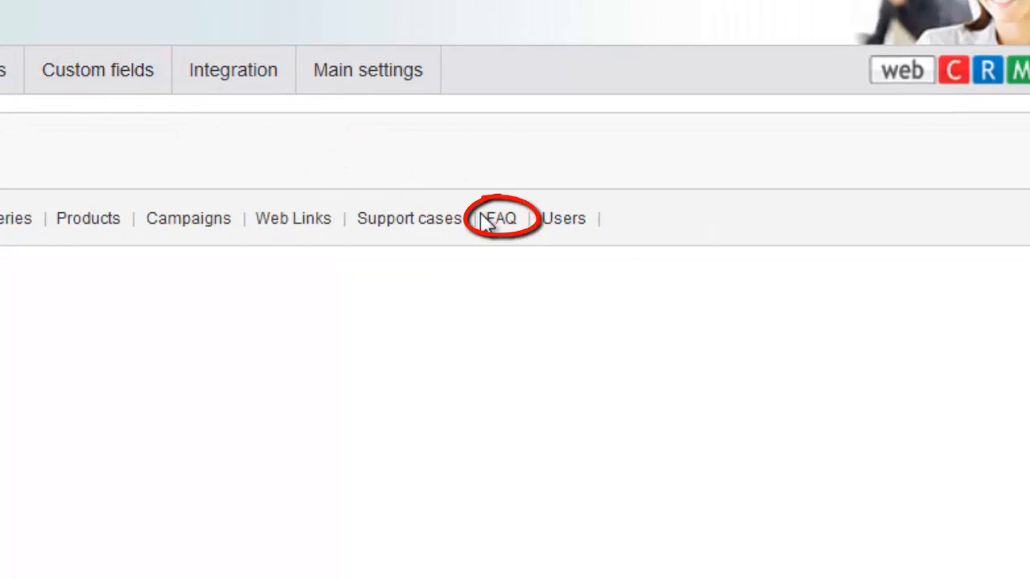
{"action": "left_click", "coordinate": [491, 220]}
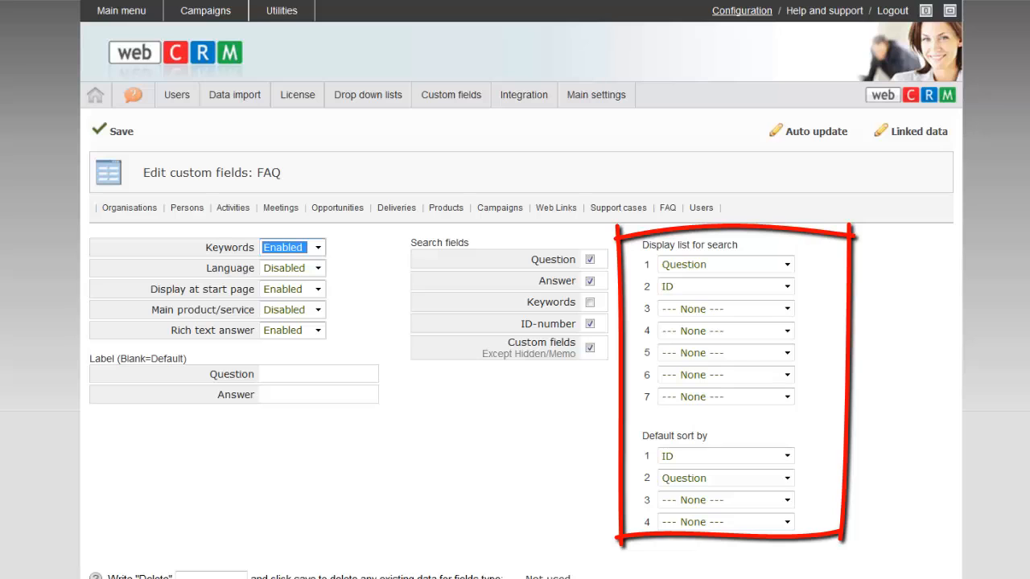
{"action": "left_click", "coordinate": [119, 132]}
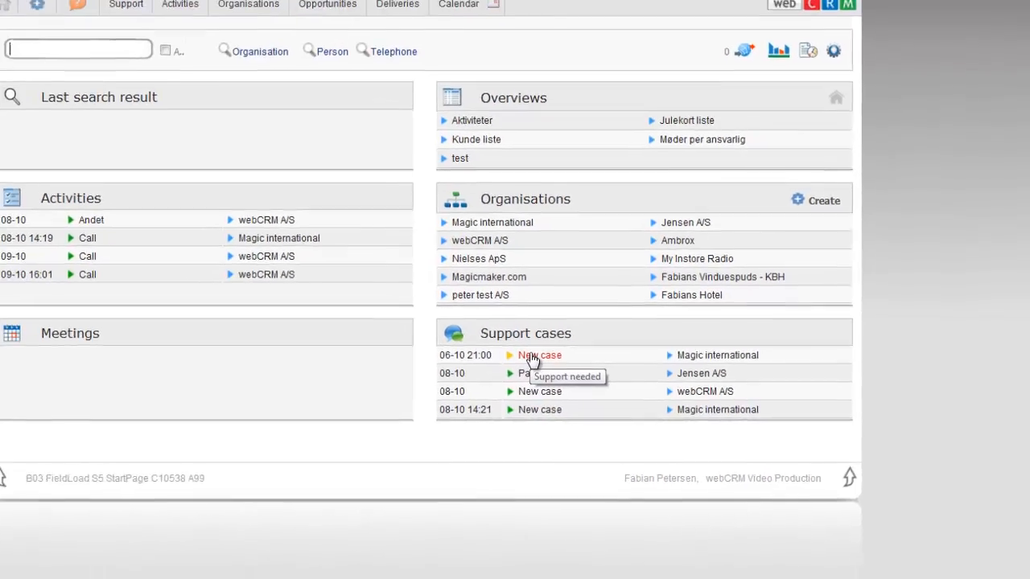
Open the Magic international support case with the subject "Support needed" and view its email correspondence.
{"action": "left_click", "coordinate": [531, 357]}
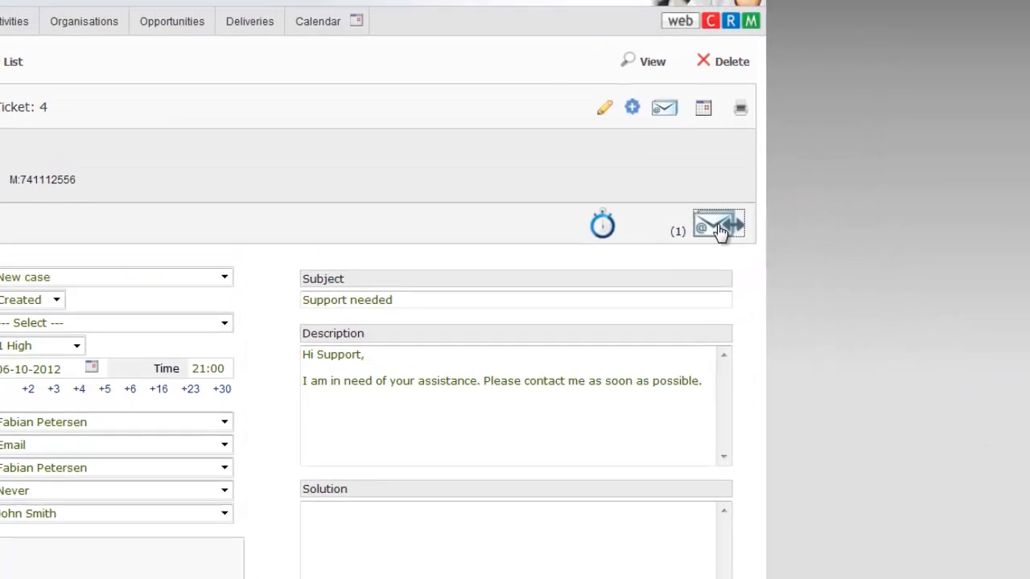
{"action": "left_click", "coordinate": [784, 179]}
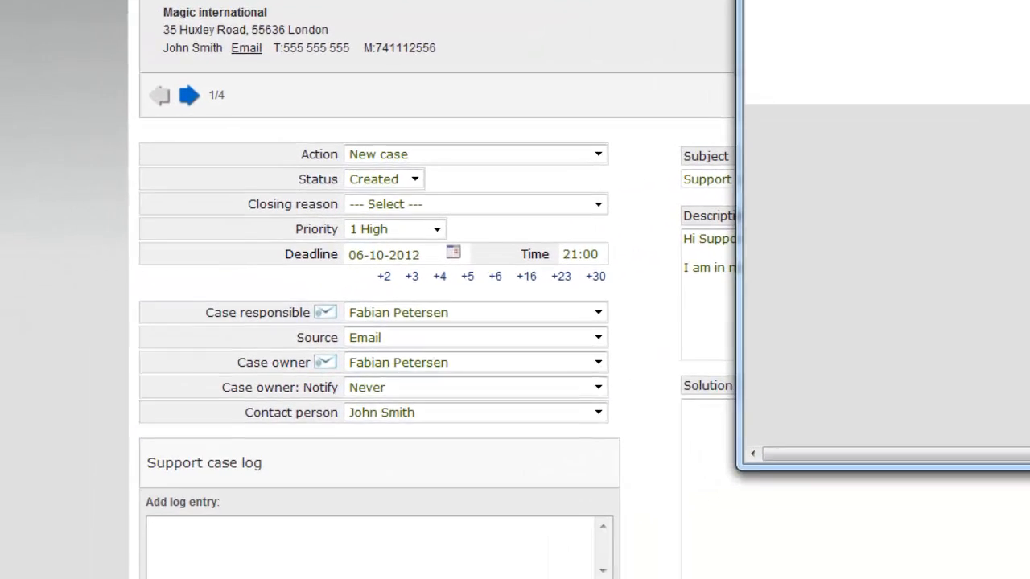
{"action": "key", "text": "alt+F4"}
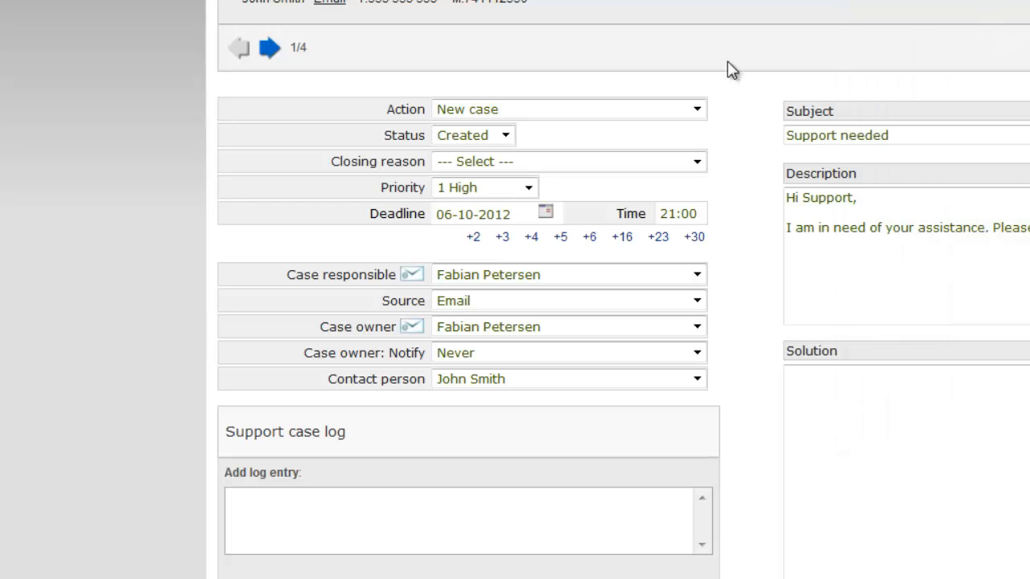
Set the case's action to Paid support, status to Ongoing, priority to 2 Medium and deadline to 16-10-2012.
{"action": "left_click", "coordinate": [639, 109]}
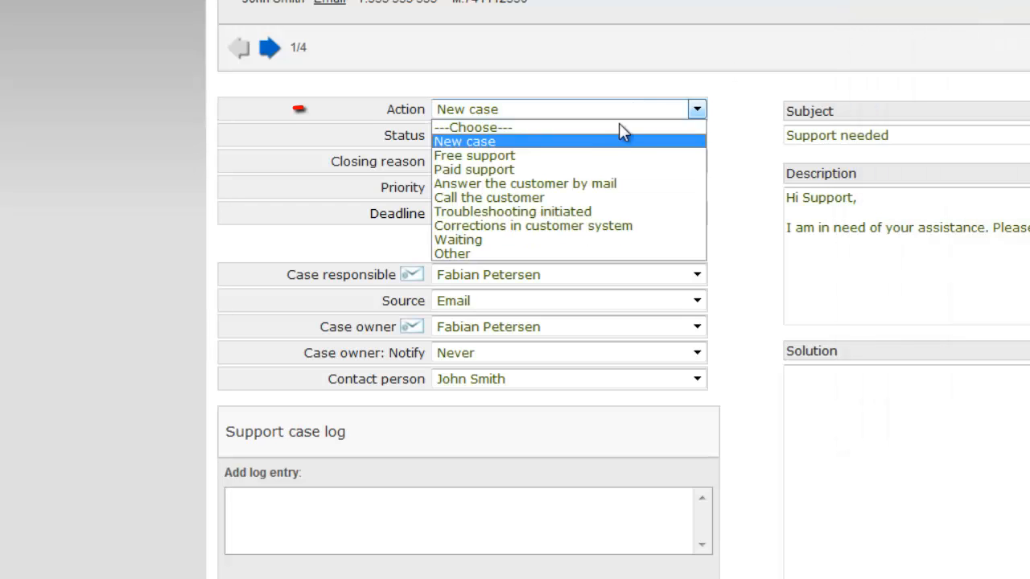
{"action": "left_click", "coordinate": [590, 169]}
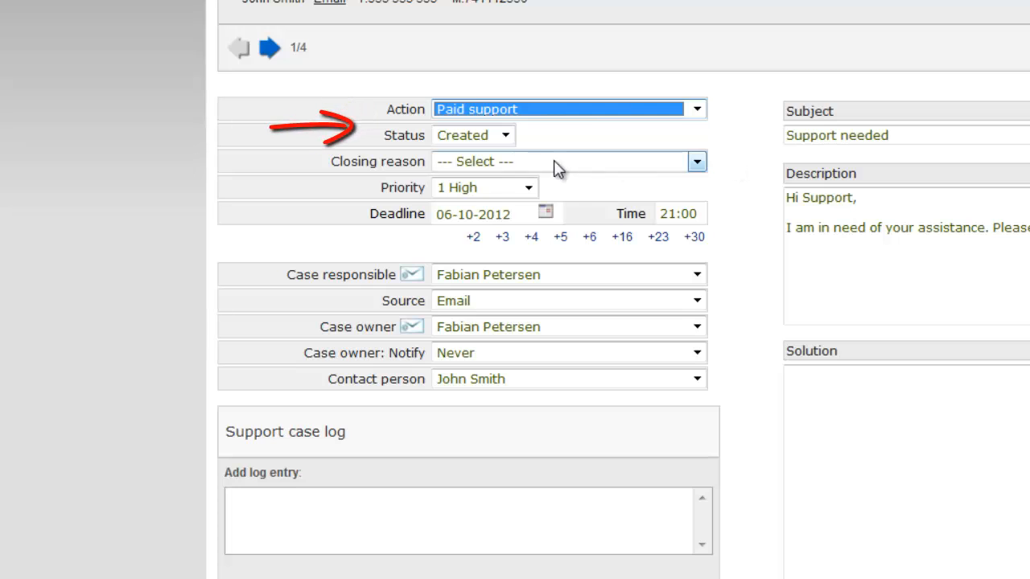
{"action": "left_click", "coordinate": [505, 136]}
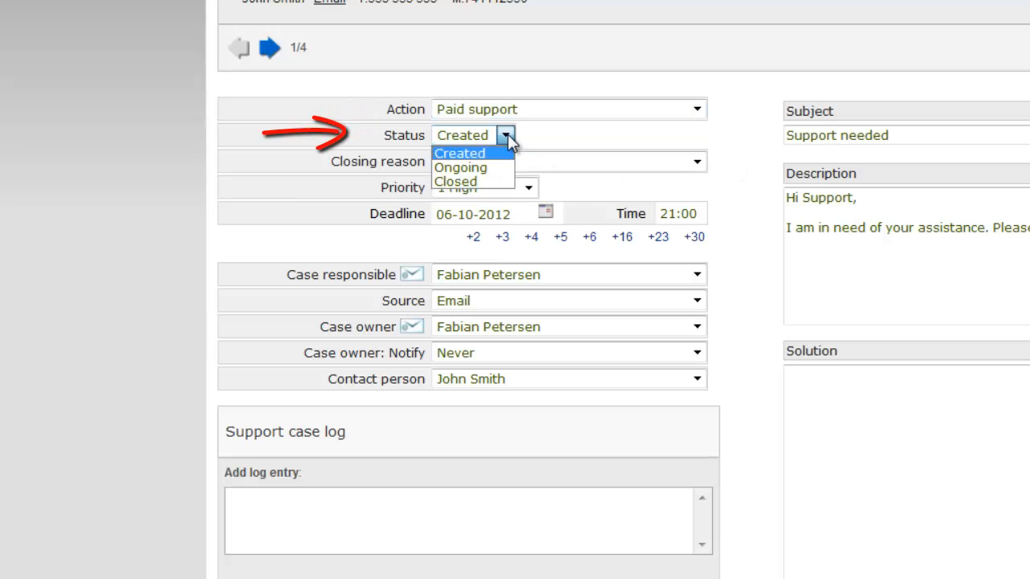
{"action": "left_click", "coordinate": [477, 170]}
{"action": "left_click", "coordinate": [501, 190]}
{"action": "left_click", "coordinate": [492, 234]}
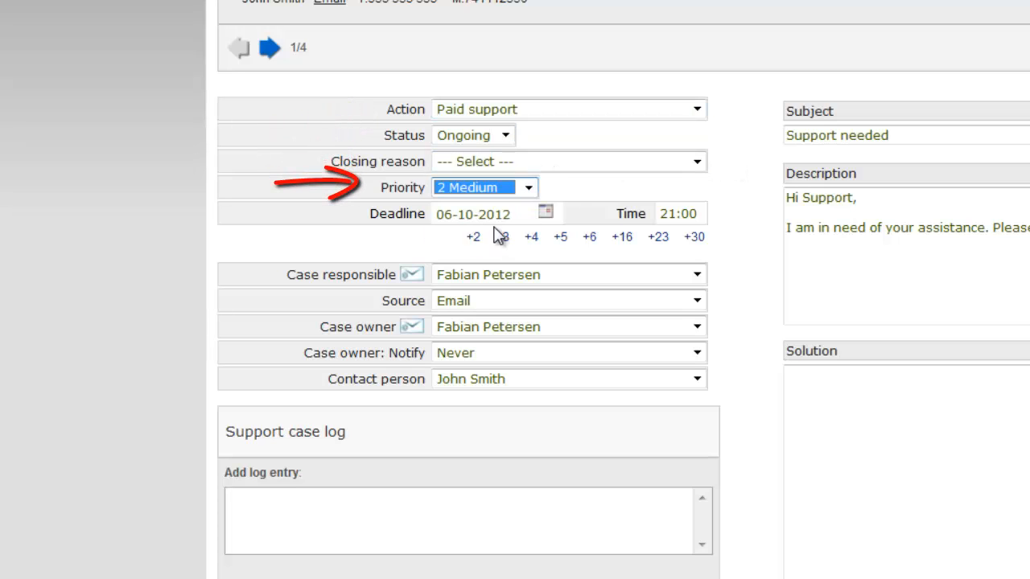
{"action": "left_click", "coordinate": [515, 211]}
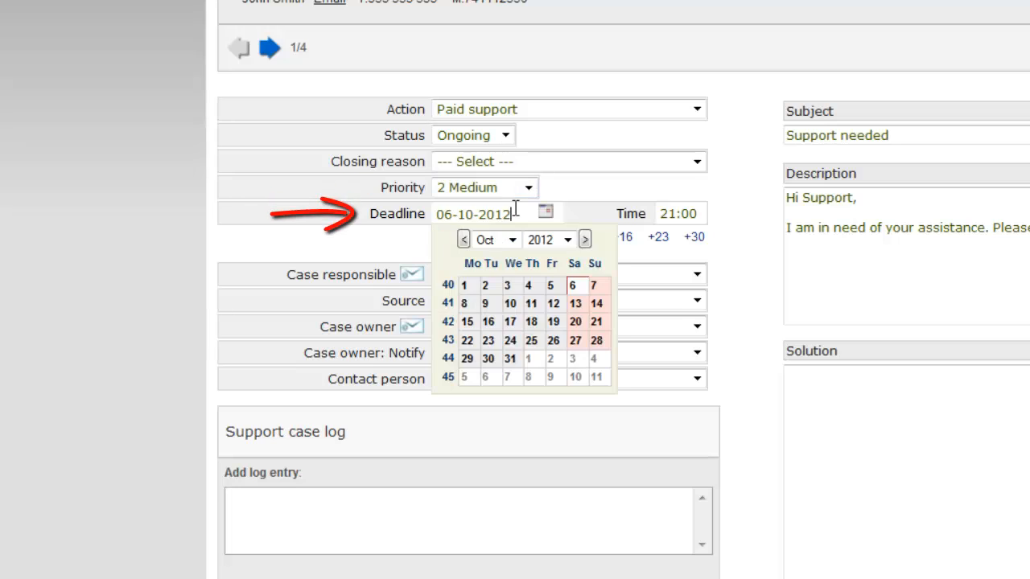
{"action": "left_click", "coordinate": [488, 322]}
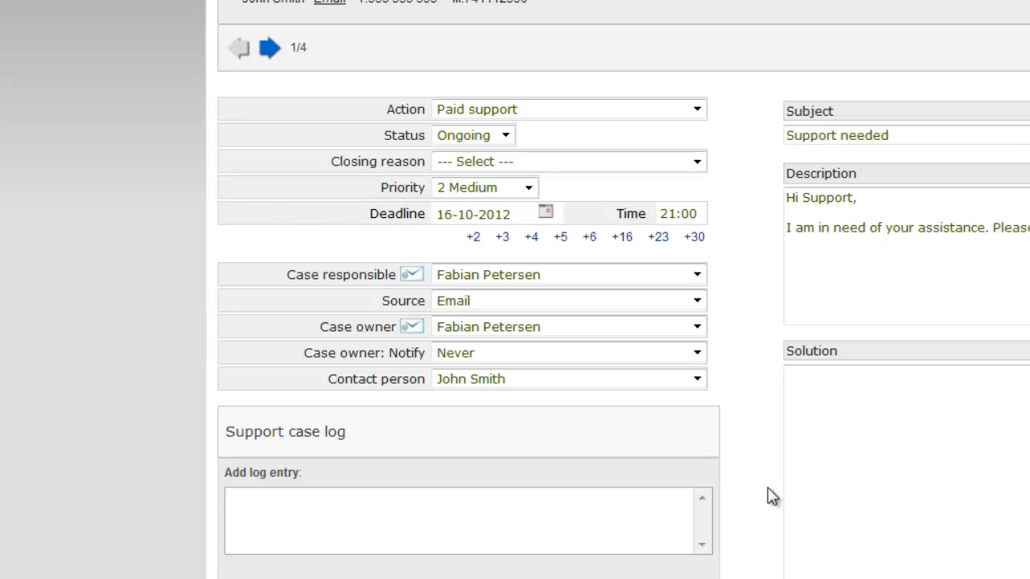
Examine the people available as case responsible and case owner, keeping the current selections.
{"action": "left_click", "coordinate": [691, 279]}
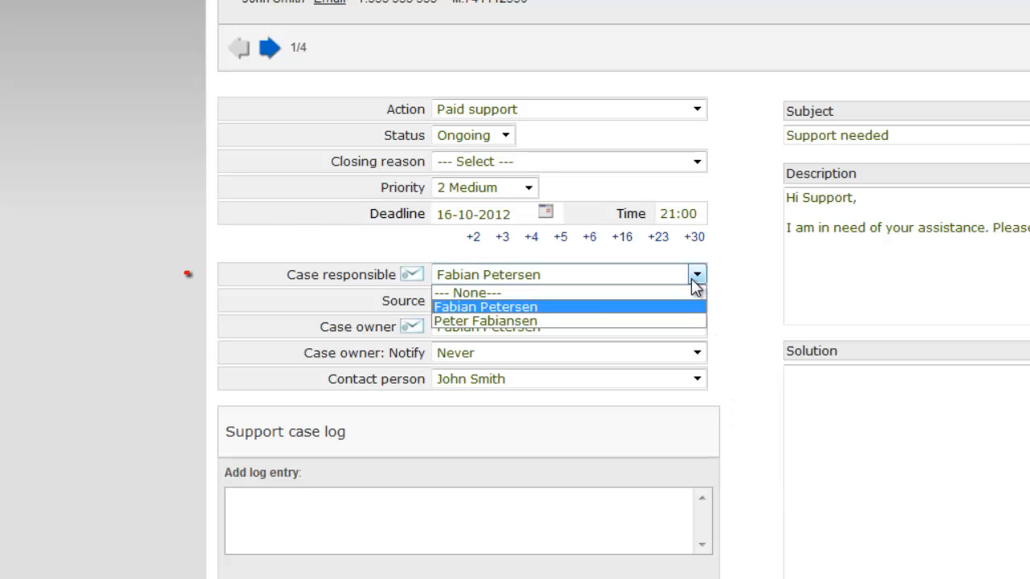
{"action": "left_click", "coordinate": [690, 279]}
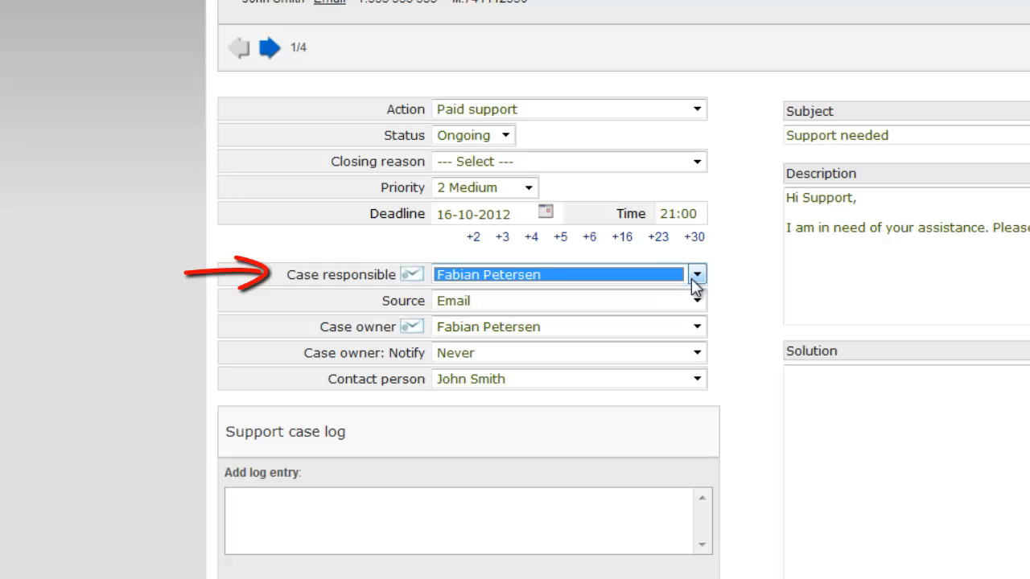
{"action": "left_click", "coordinate": [695, 327]}
{"action": "left_click", "coordinate": [692, 329]}
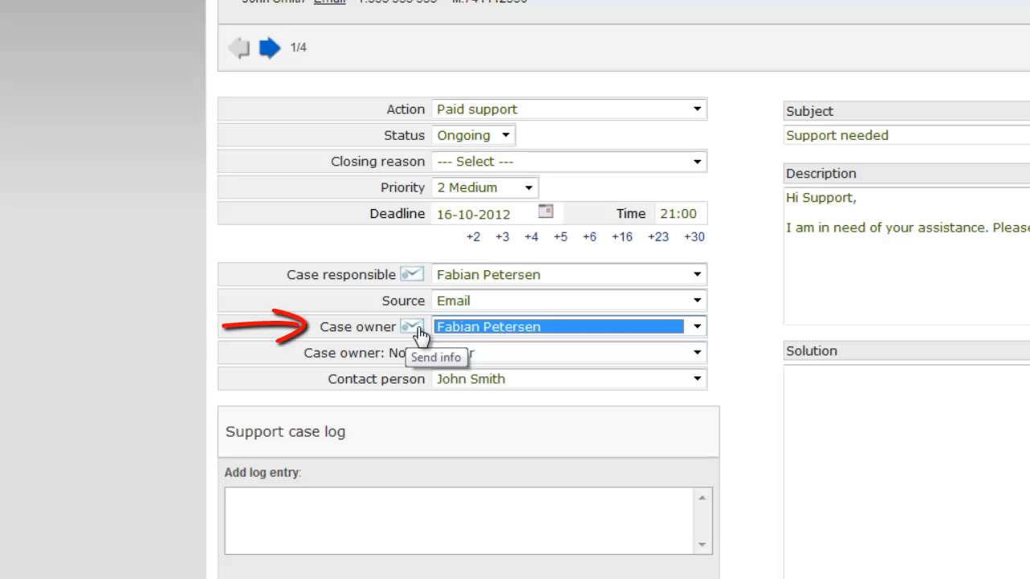
Add the log entry "Call the customer" to the support case and record its handling time by starting and stopping the timer.
{"action": "left_click", "coordinate": [515, 526]}
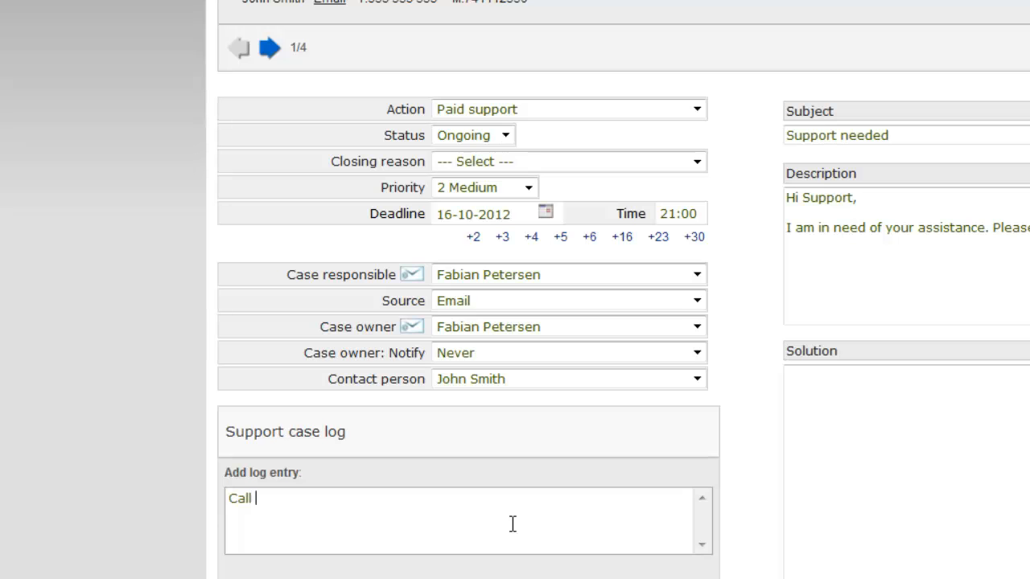
{"action": "type", "text": "Call the custome"}
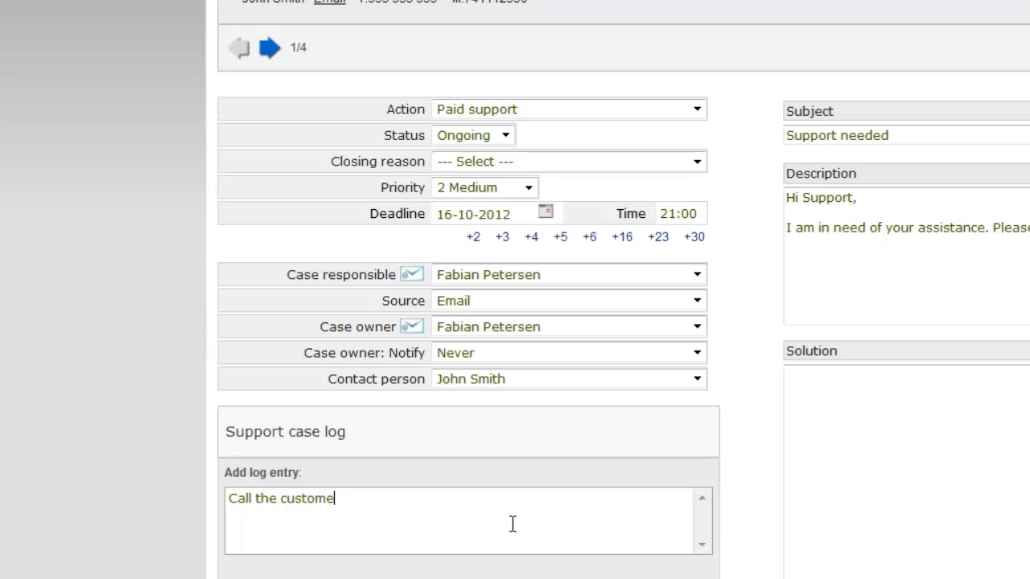
{"action": "type", "text": "r"}
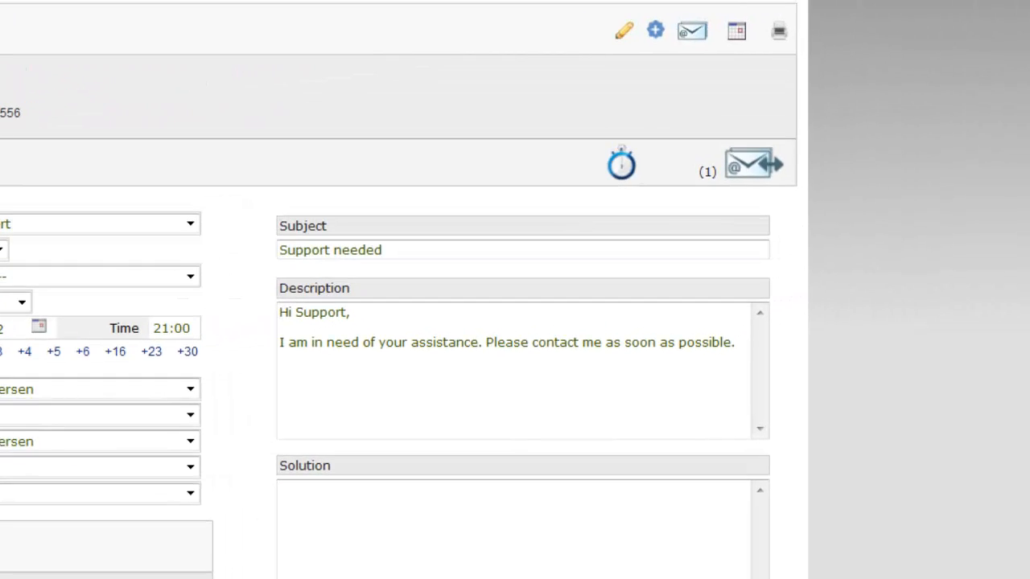
{"action": "left_click", "coordinate": [619, 171]}
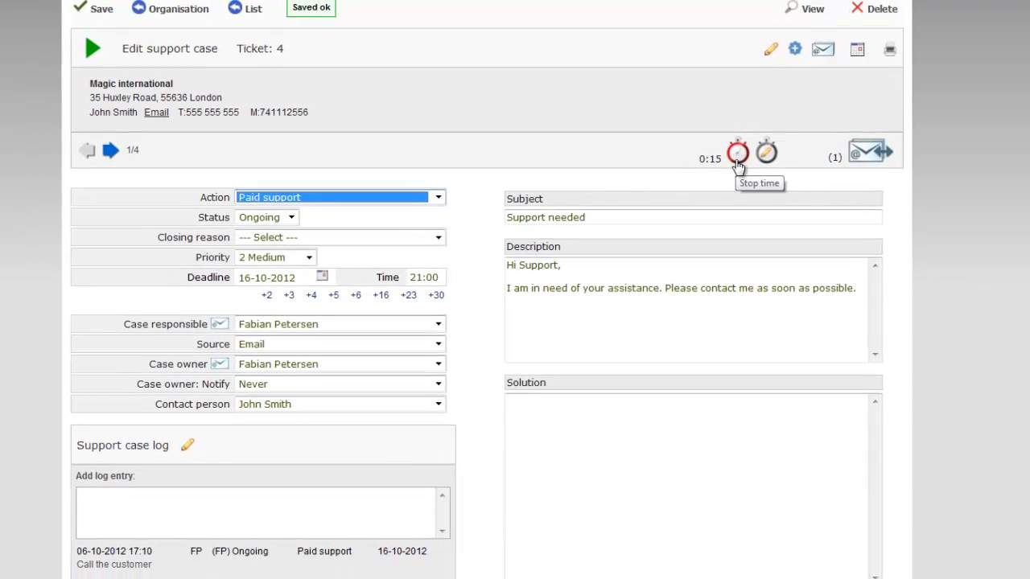
{"action": "left_click", "coordinate": [769, 154]}
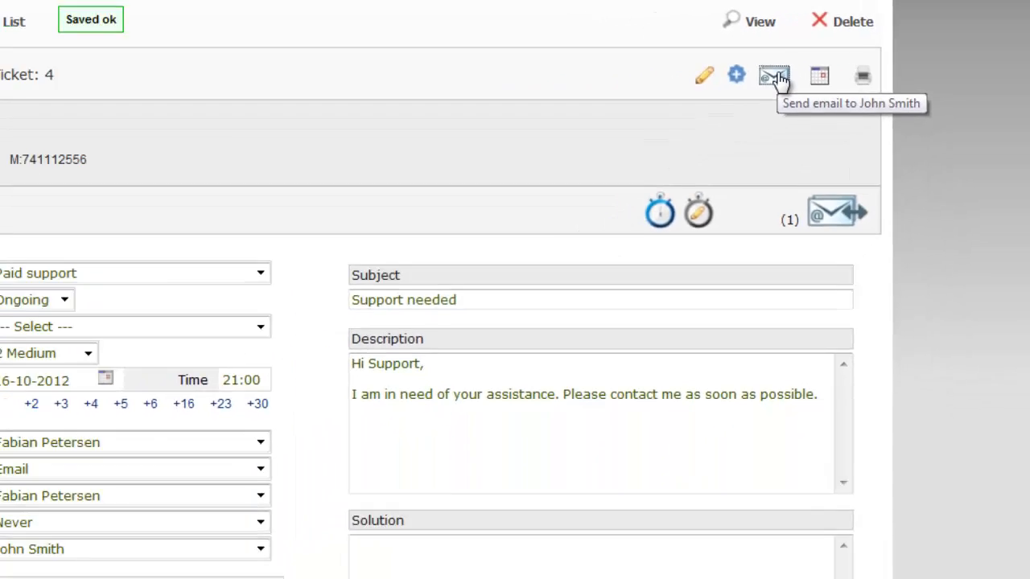
Start an email reply to the case's contact person and apply the Support manual reply template.
{"action": "left_click", "coordinate": [654, 115]}
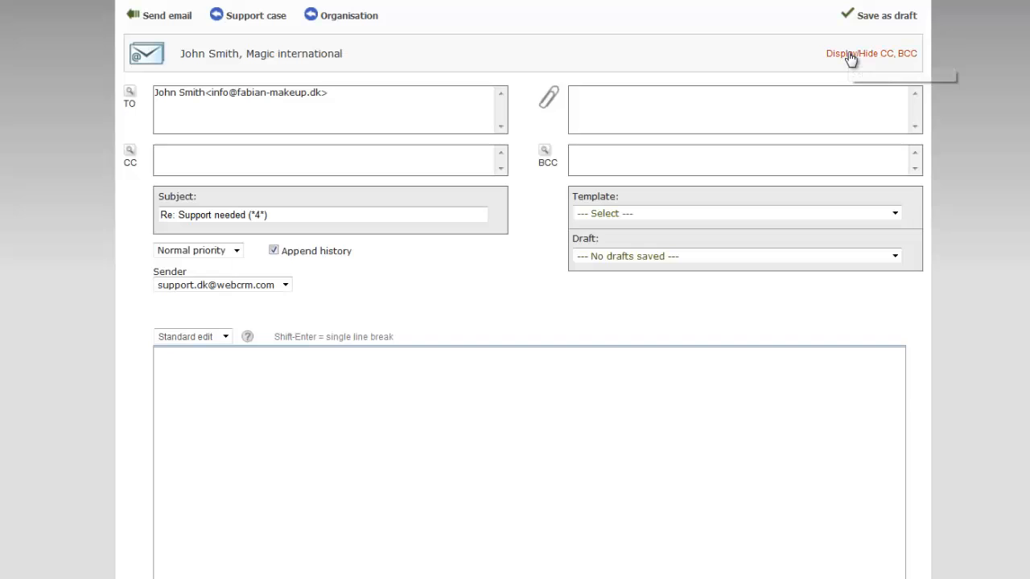
{"action": "left_click", "coordinate": [669, 216]}
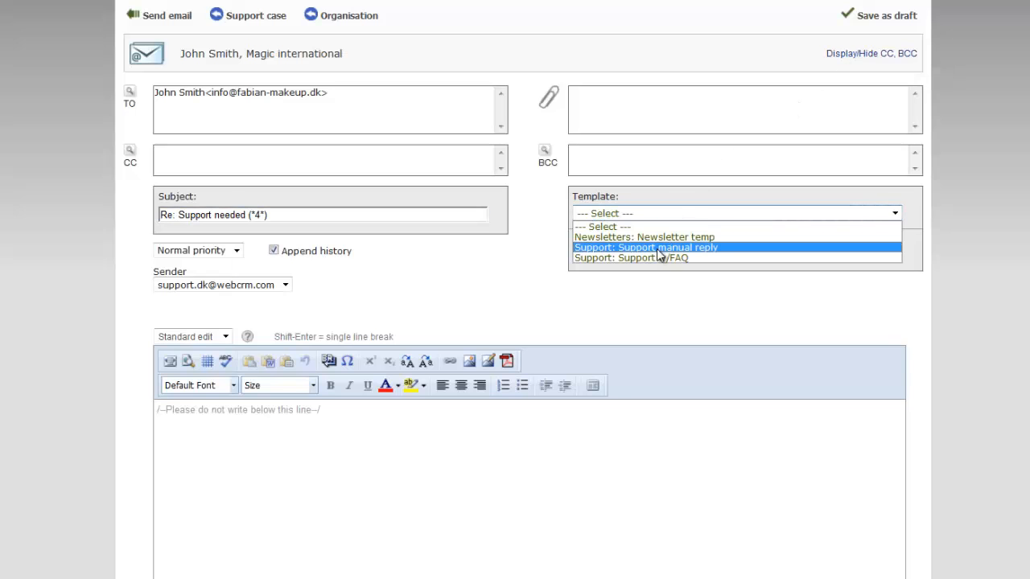
{"action": "left_click", "coordinate": [657, 247]}
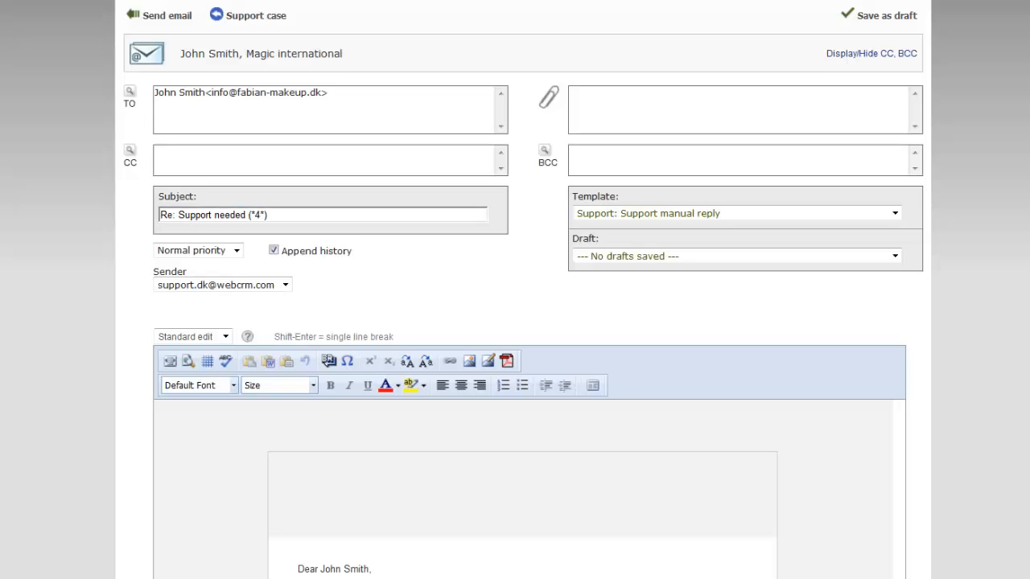
{"action": "scroll", "coordinate": [988, 296], "scroll_direction": "down", "scroll_amount": 3}
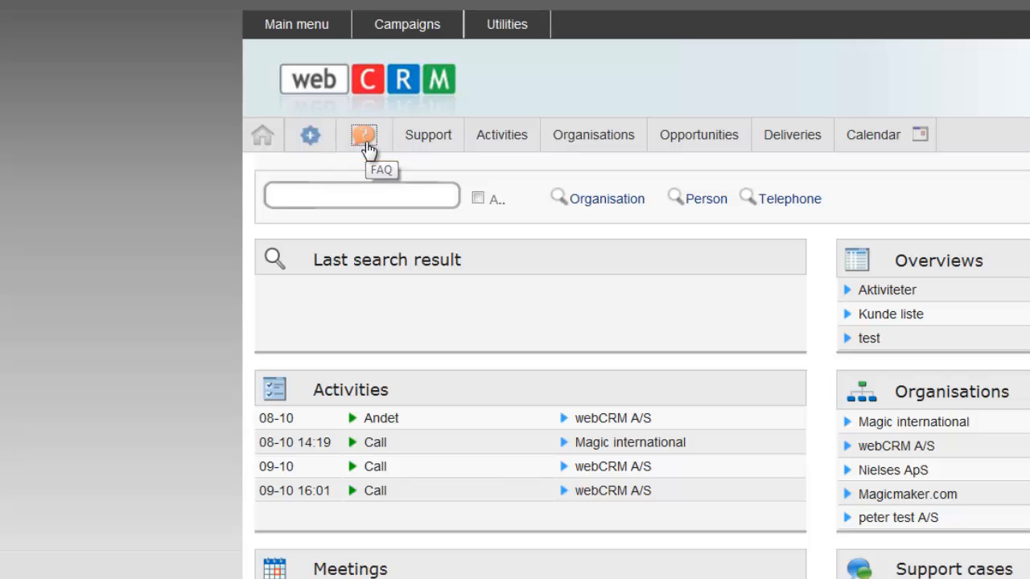
Create a new FAQ entry with the keywords "FAQ module", save it and return to the FAQ list.
{"action": "left_click", "coordinate": [366, 145]}
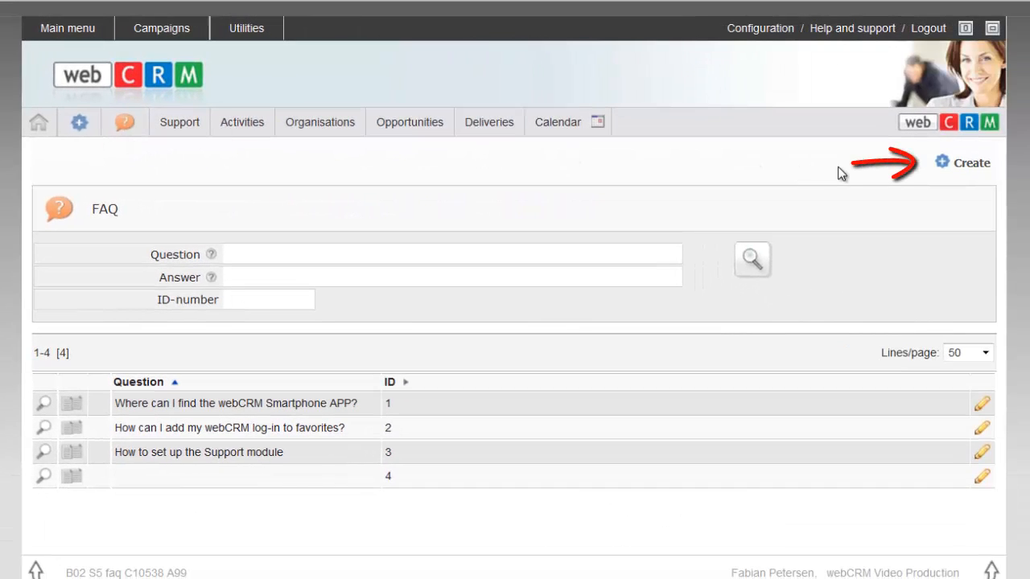
{"action": "left_click", "coordinate": [953, 165]}
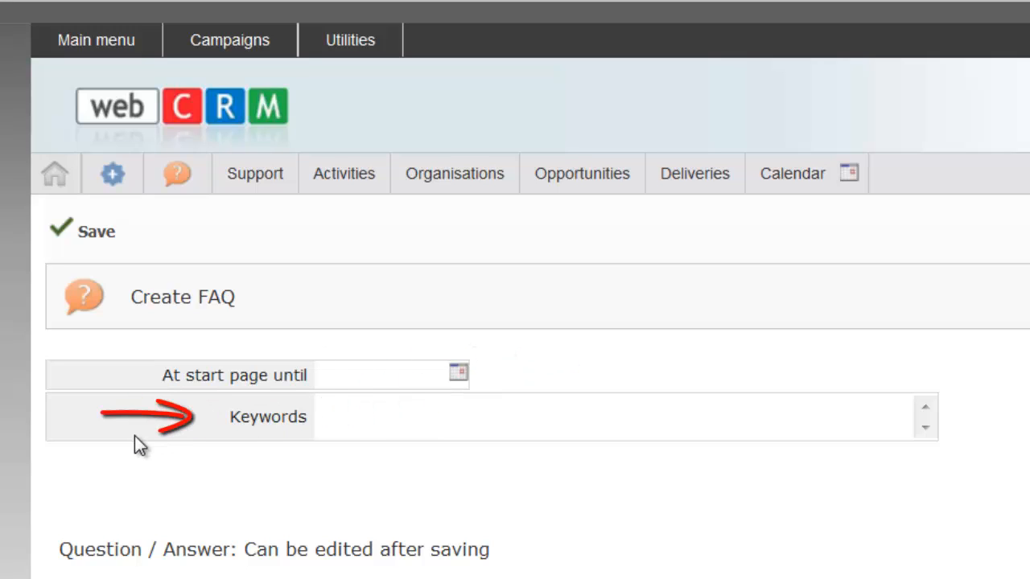
{"action": "type", "text": "FAQ module"}
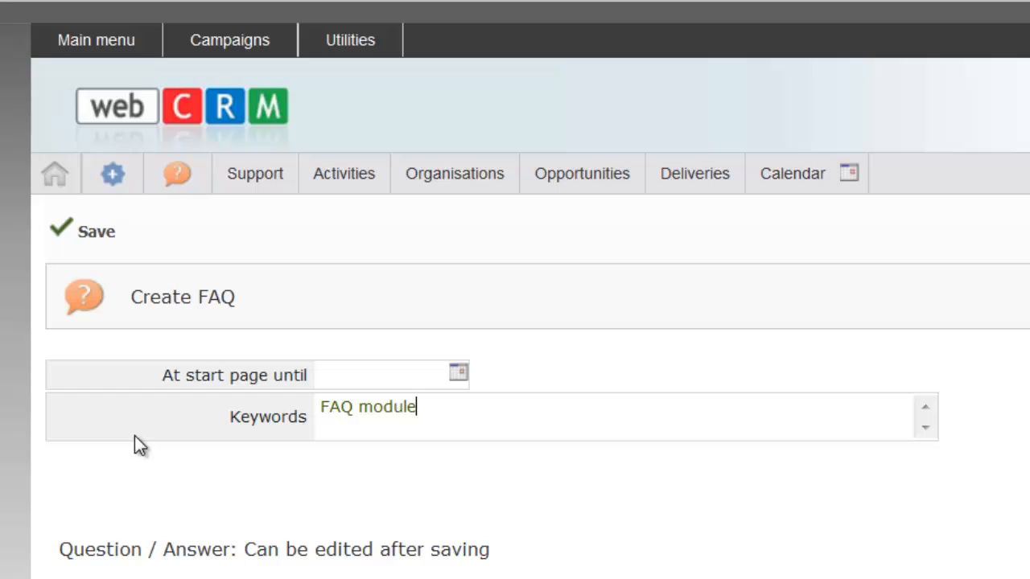
{"action": "left_click", "coordinate": [91, 231]}
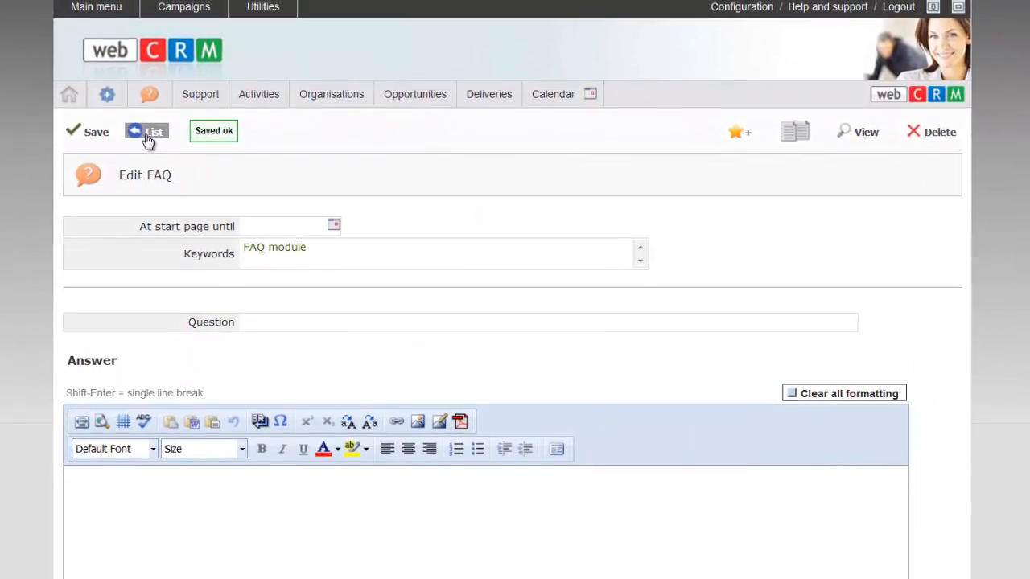
{"action": "left_click", "coordinate": [149, 139]}
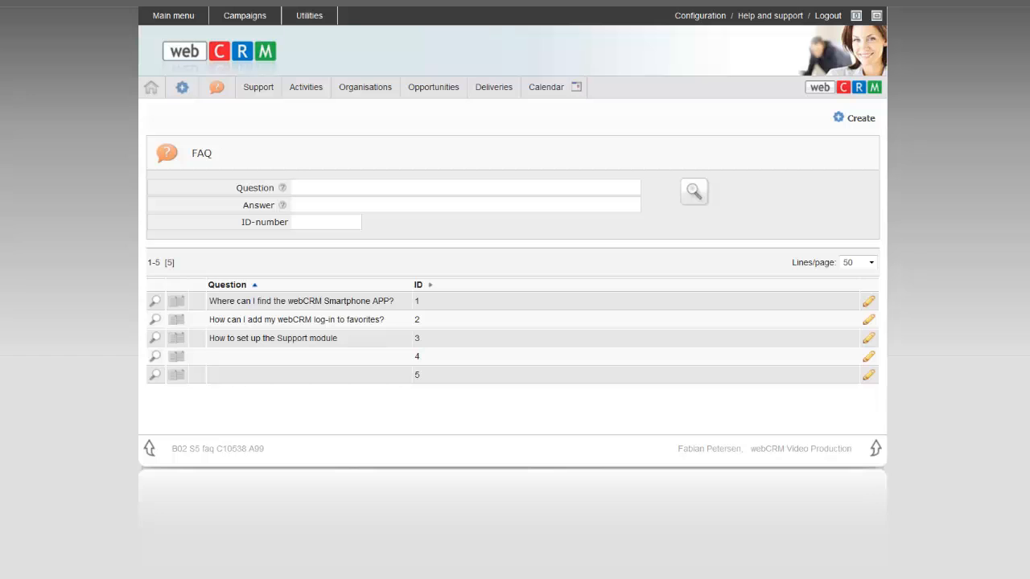
From the ticket 4 support case, mark the FAQ "How can I add my webCRM log-in to favorites?" for merge use and return to the case.
{"action": "left_click", "coordinate": [150, 91]}
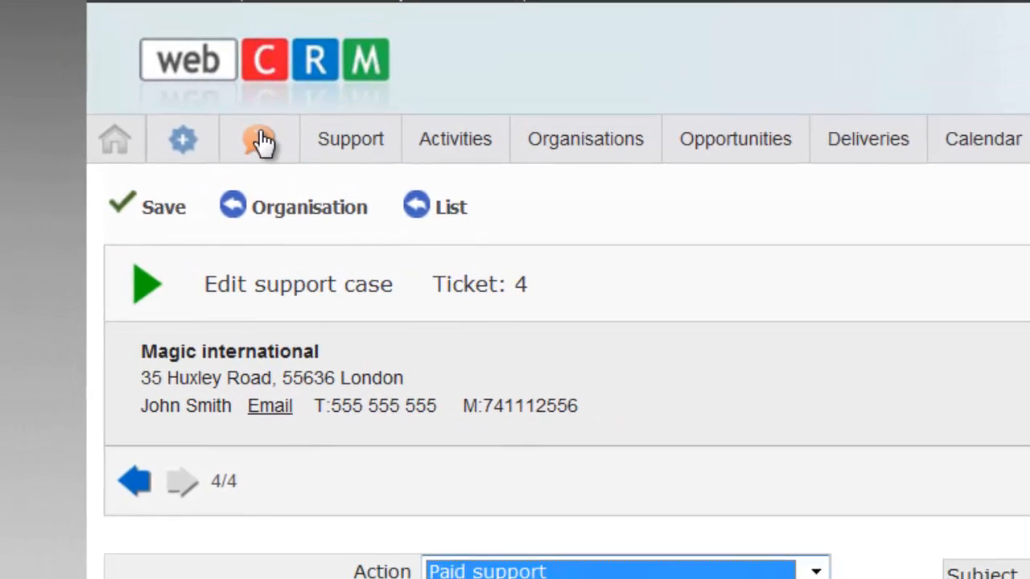
{"action": "left_click", "coordinate": [222, 196]}
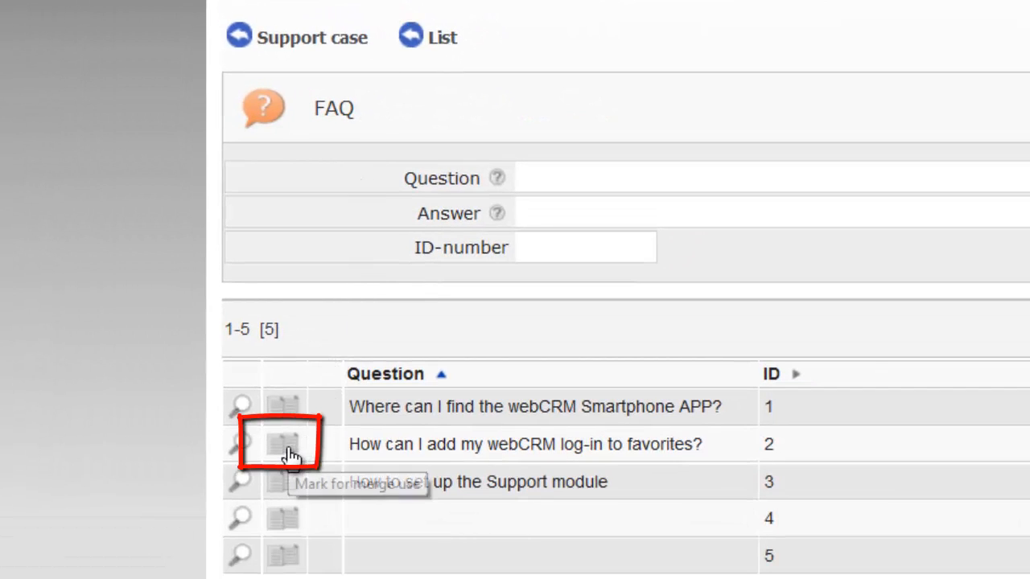
{"action": "left_click", "coordinate": [288, 450]}
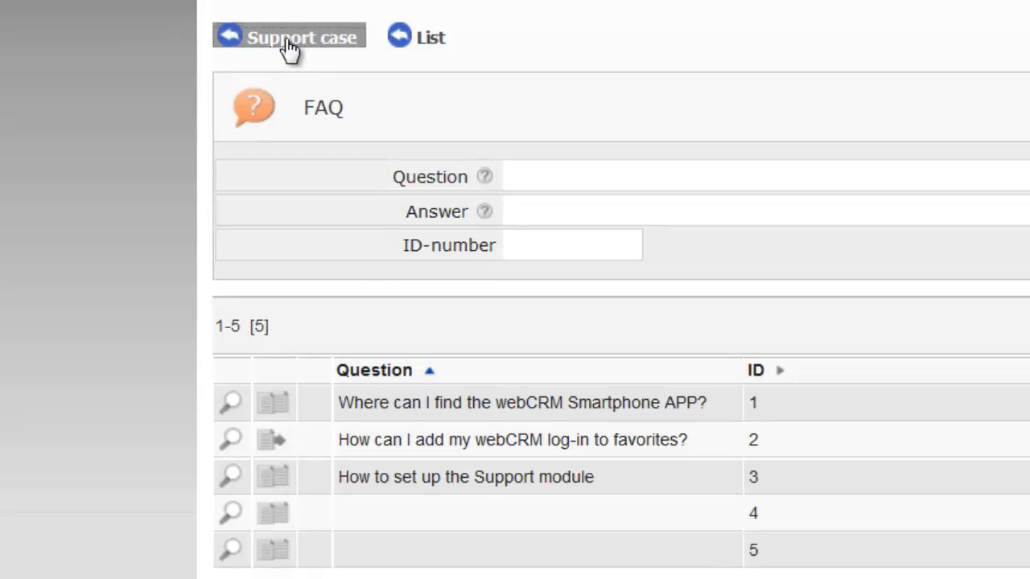
{"action": "left_click", "coordinate": [298, 47]}
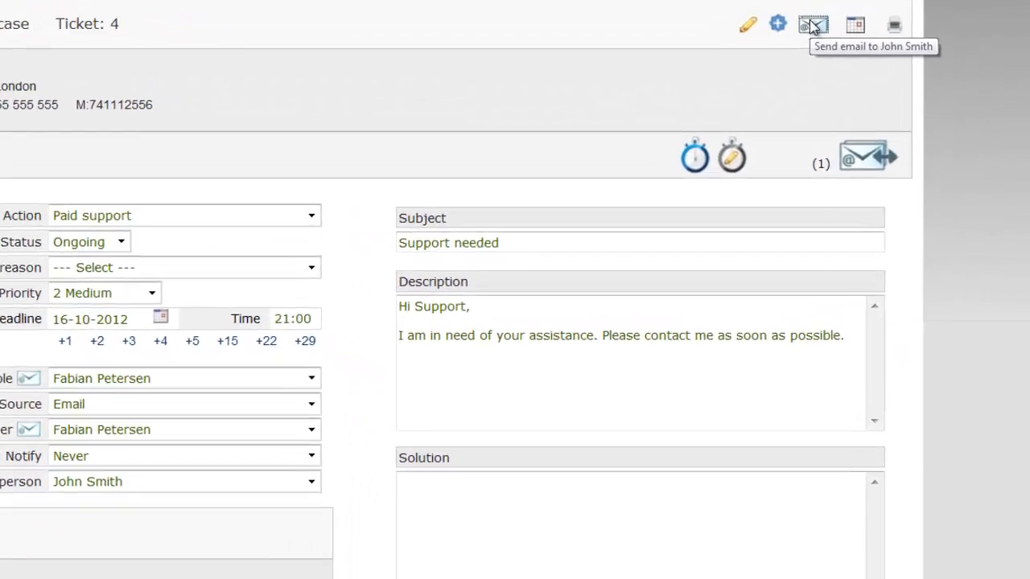
Start an email to the case's contact with the Support w/FAQ template and merge in FAQ 2, "How can I add my webCRM log-in to favorites?".
{"action": "left_click", "coordinate": [778, 91]}
{"action": "left_click", "coordinate": [623, 192]}
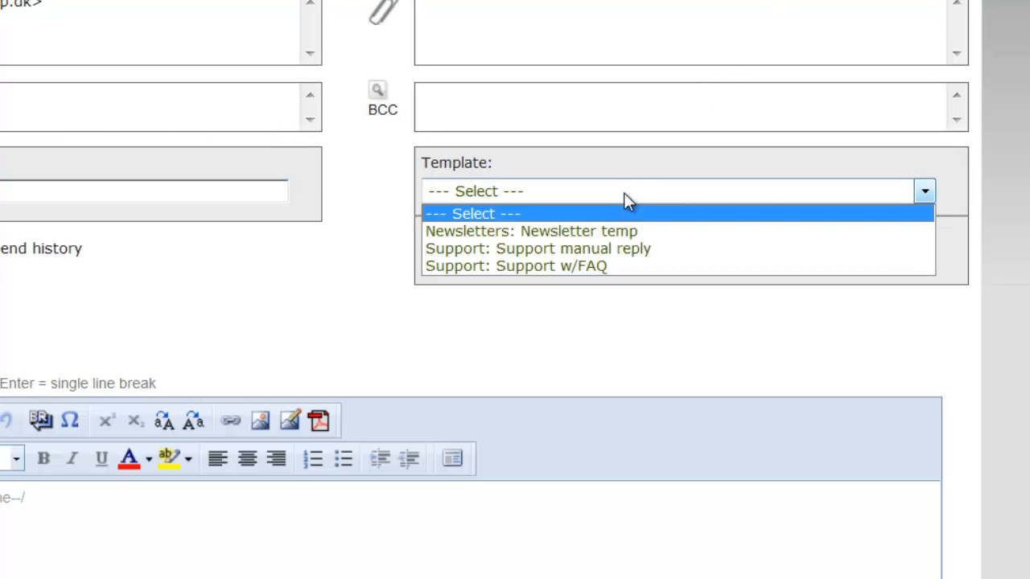
{"action": "left_click", "coordinate": [578, 266]}
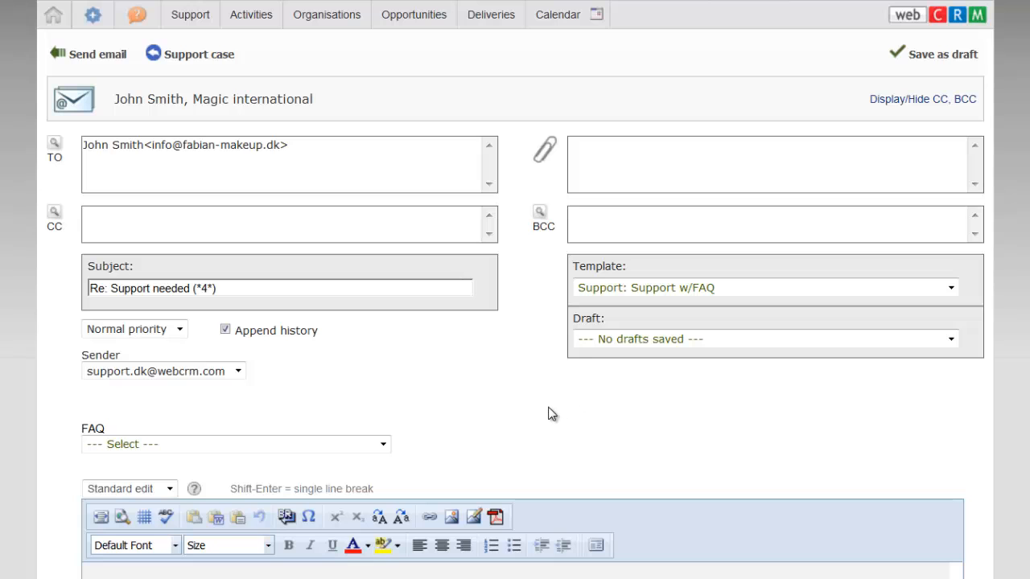
{"action": "scroll", "coordinate": [551, 413], "scroll_direction": "down", "scroll_amount": 2}
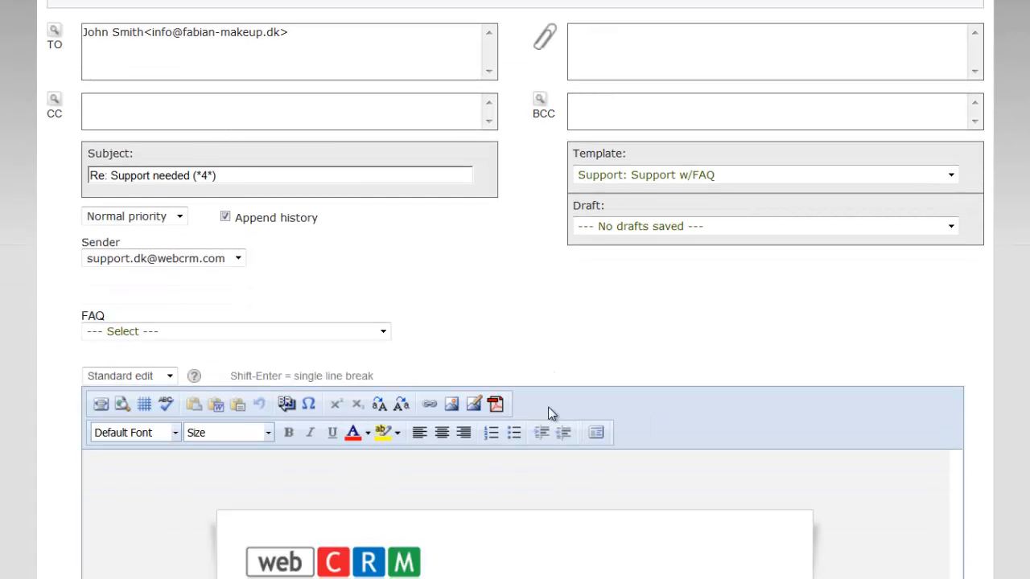
{"action": "scroll", "coordinate": [551, 413], "scroll_direction": "down", "scroll_amount": 1}
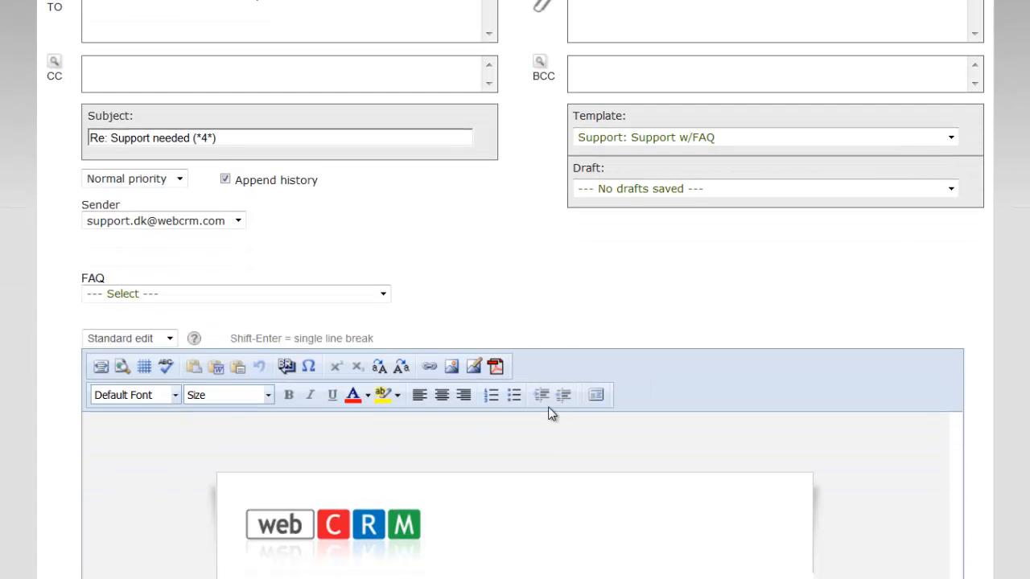
{"action": "left_click", "coordinate": [383, 296]}
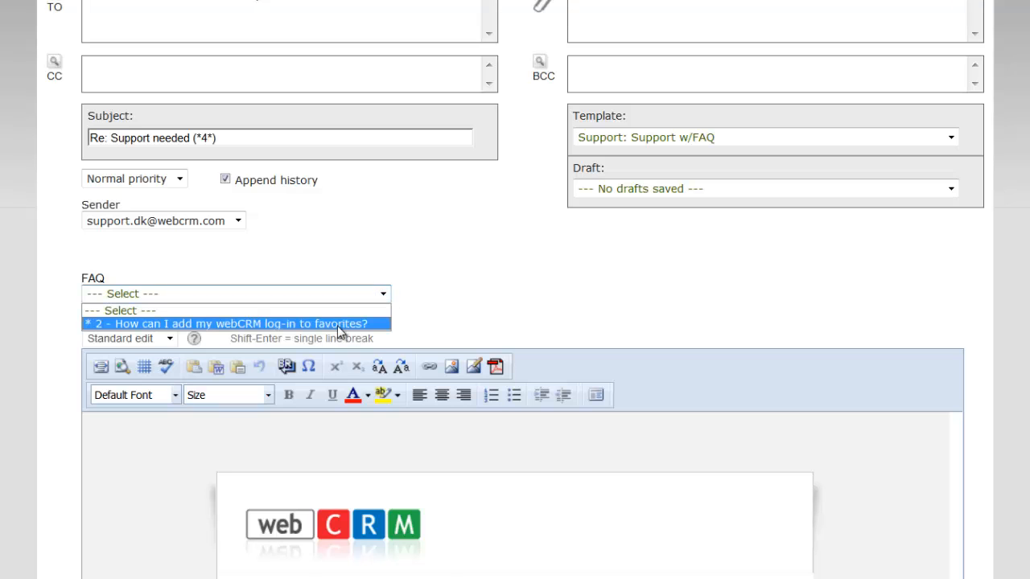
{"action": "left_click", "coordinate": [337, 326]}
{"action": "scroll", "coordinate": [515, 321], "scroll_direction": "down", "scroll_amount": 7}
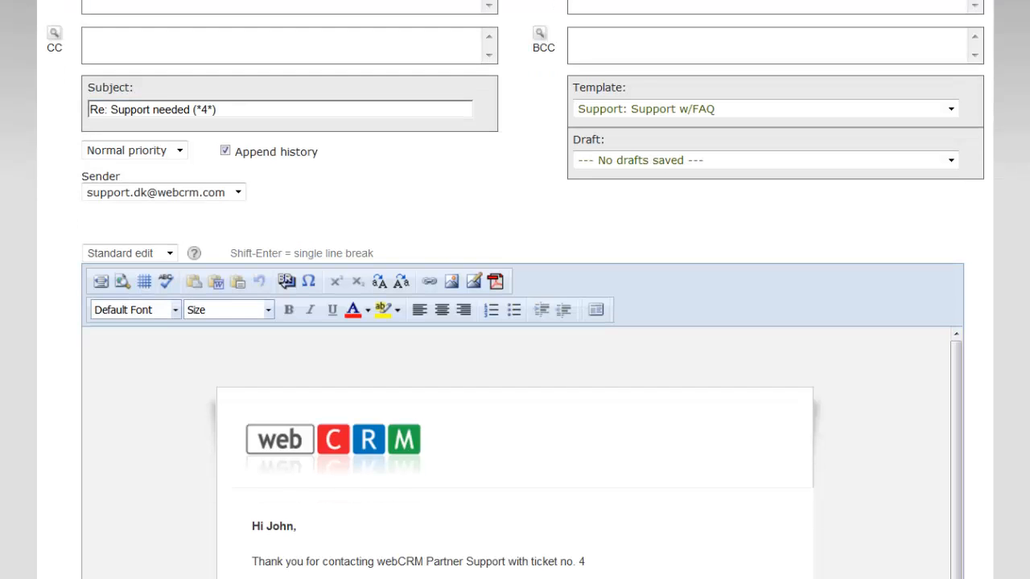